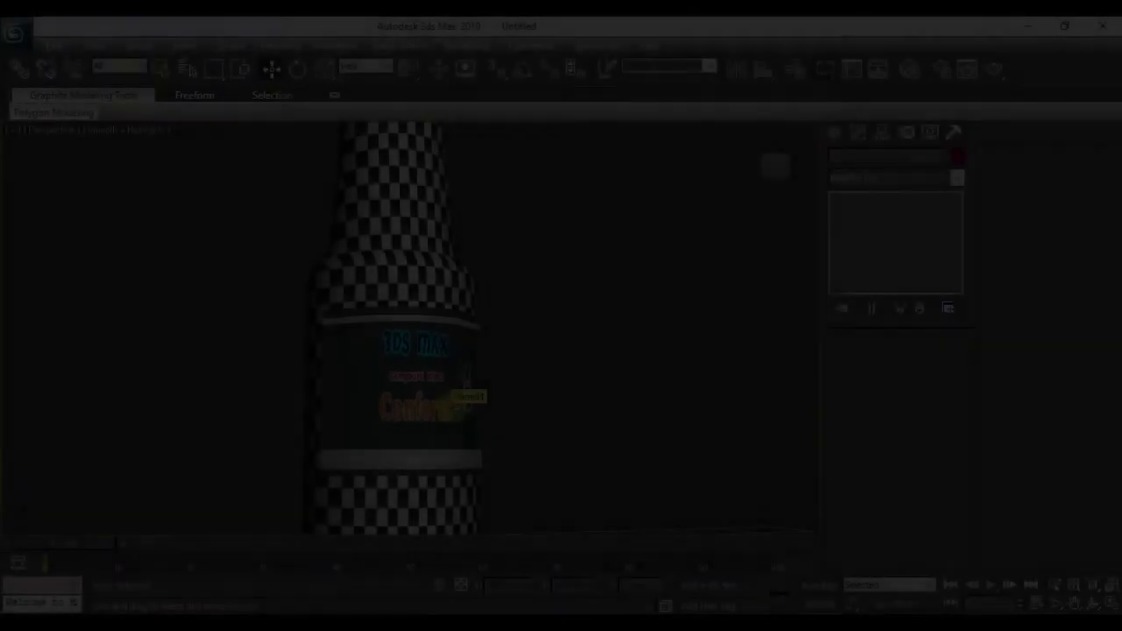
- Make the Front viewport active and maximize it in the empty scene
{"action": "middle_click_drag", "start_coordinate": [458, 401], "coordinate": [450, 400]}
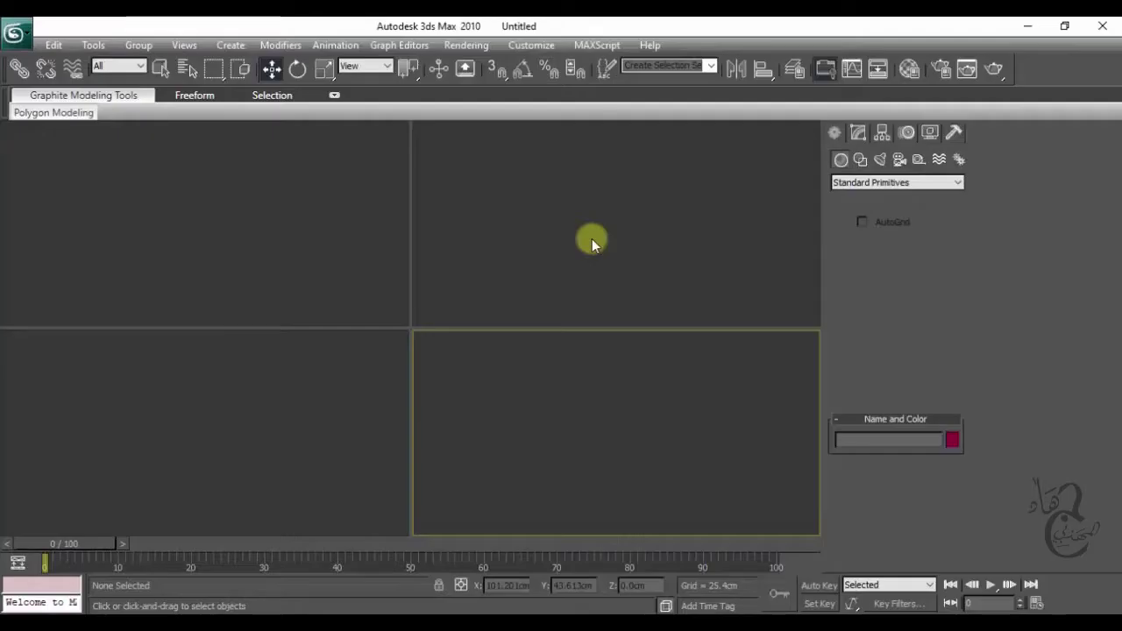
{"action": "left_click", "coordinate": [608, 226]}
{"action": "key", "text": "alt+w"}
- Draw the bottle's half-profile Line in the Front view: base, bevel, body, neck and lip
{"action": "scroll", "coordinate": [435, 348], "scroll_direction": "up", "scroll_amount": 3}
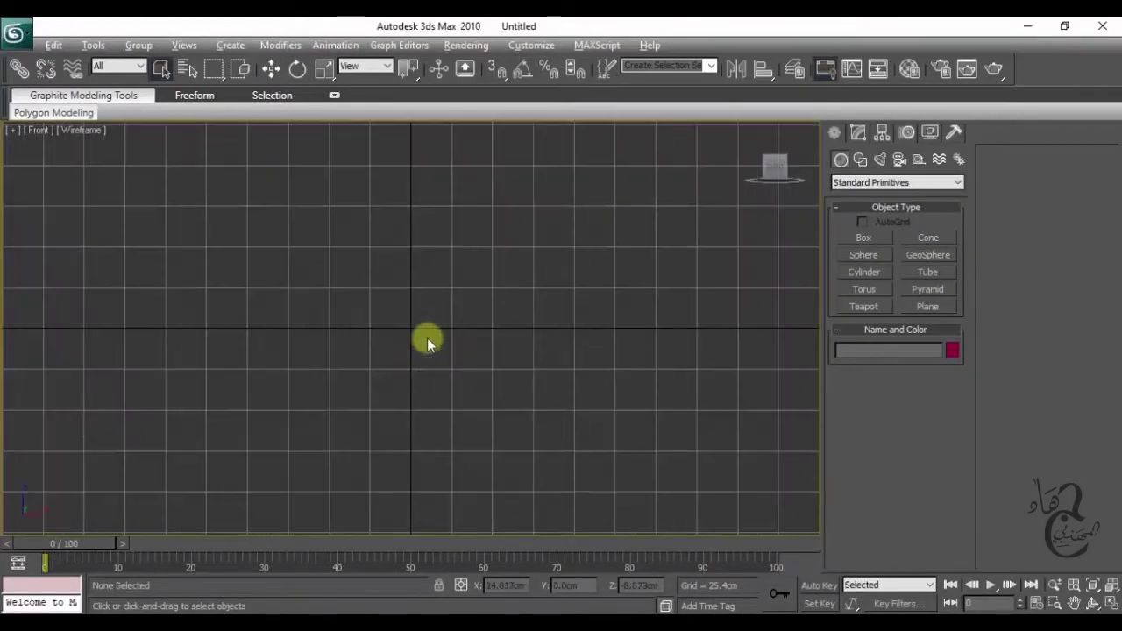
{"action": "left_click", "coordinate": [862, 160]}
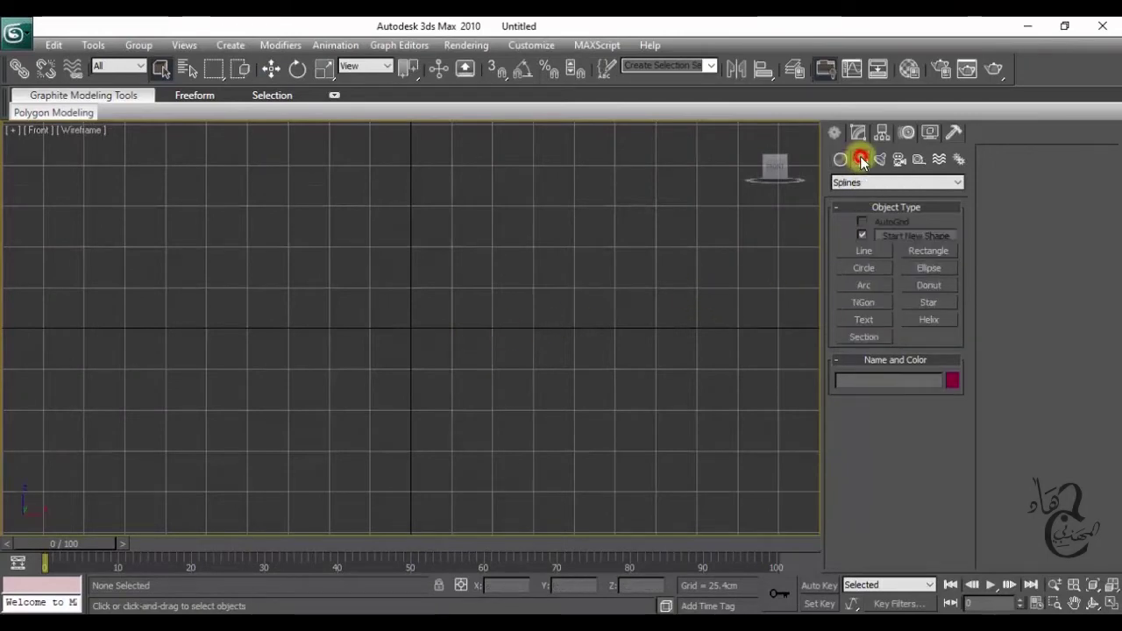
{"action": "left_click", "coordinate": [865, 250]}
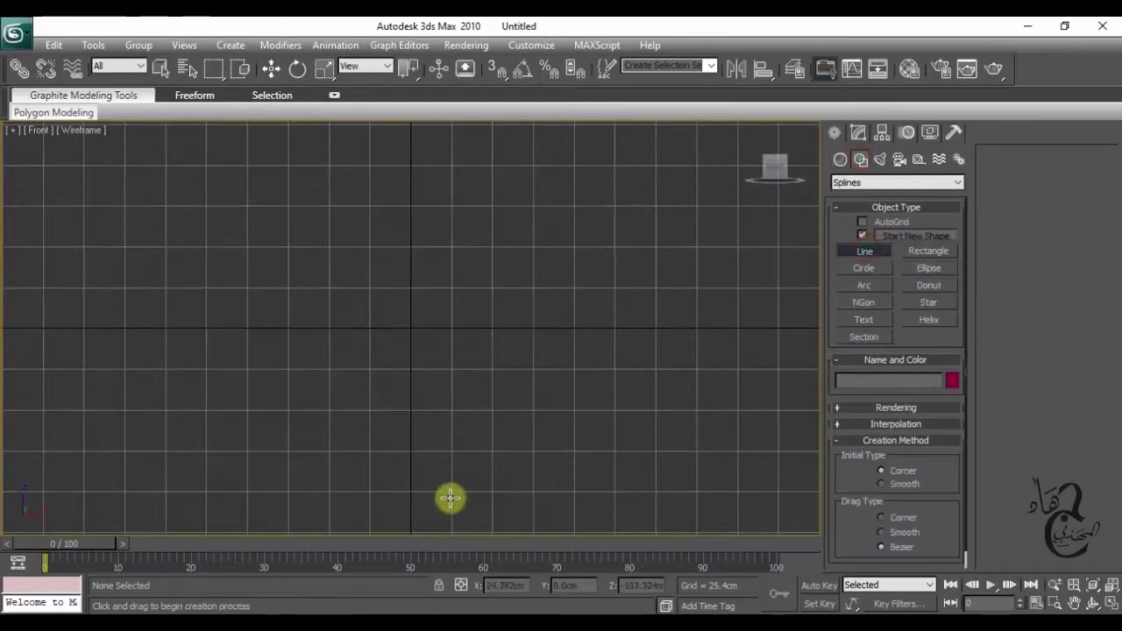
{"action": "left_click", "coordinate": [420, 492]}
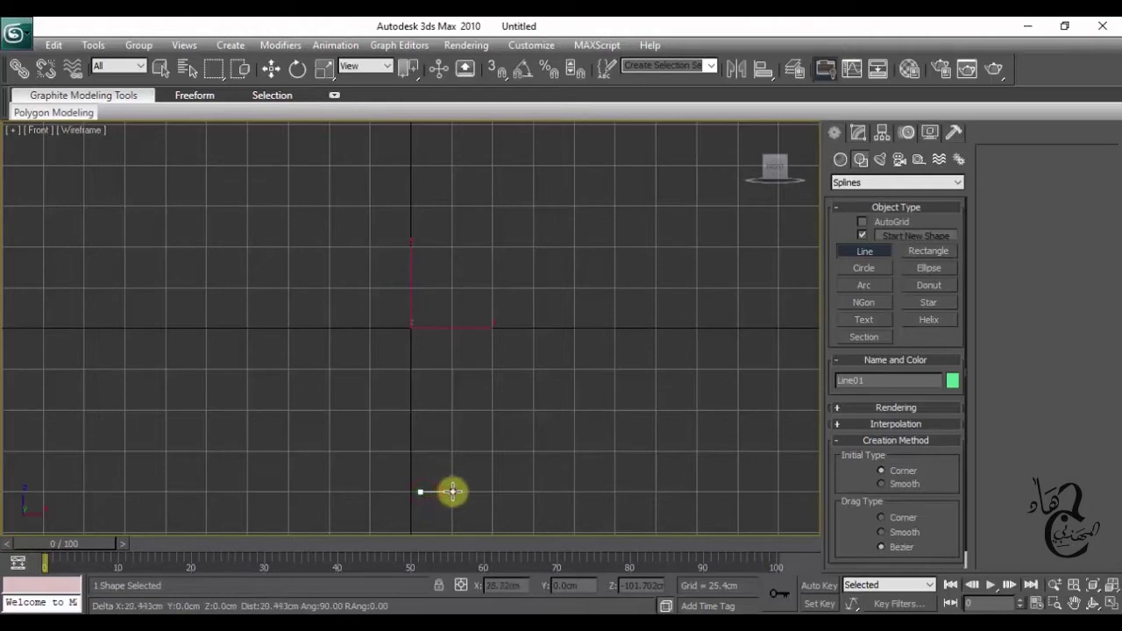
{"action": "left_click", "coordinate": [456, 492]}
{"action": "left_click", "coordinate": [462, 484]}
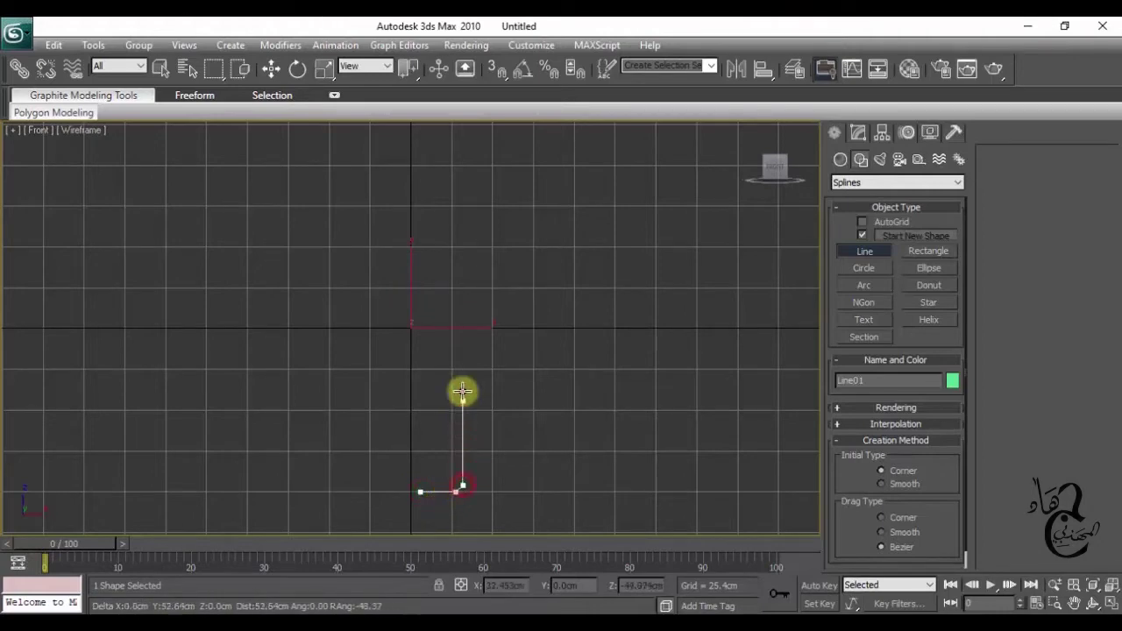
{"action": "left_click", "coordinate": [462, 333]}
{"action": "left_click", "coordinate": [451, 326]}
{"action": "left_click", "coordinate": [445, 255]}
{"action": "left_click", "coordinate": [447, 234]}
{"action": "left_click", "coordinate": [435, 235]}
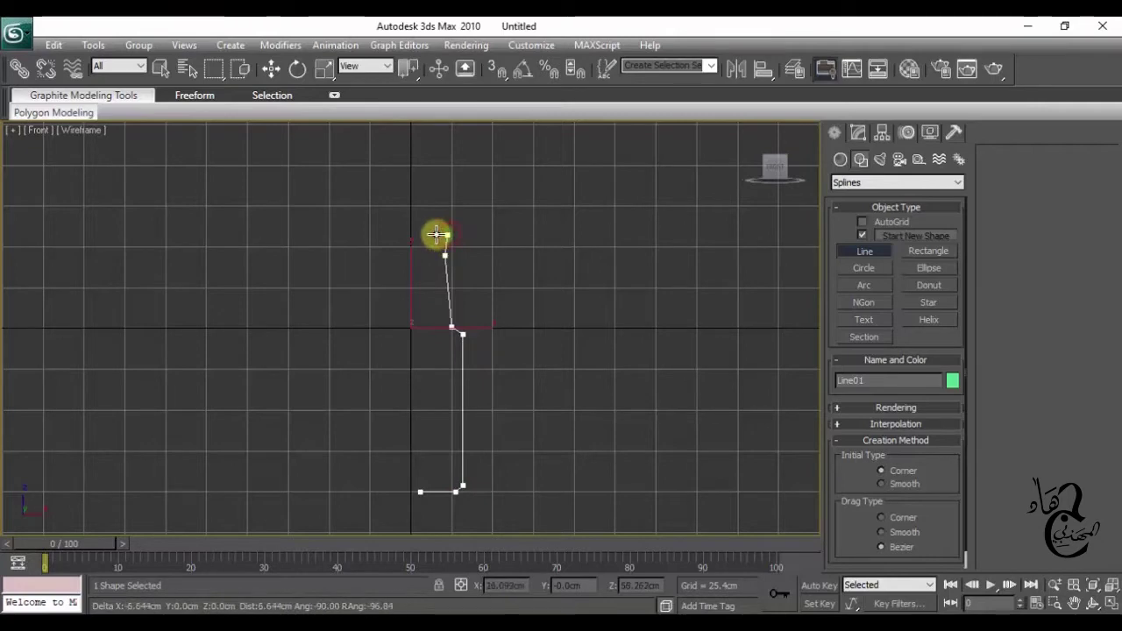
{"action": "right_click", "coordinate": [440, 194]}
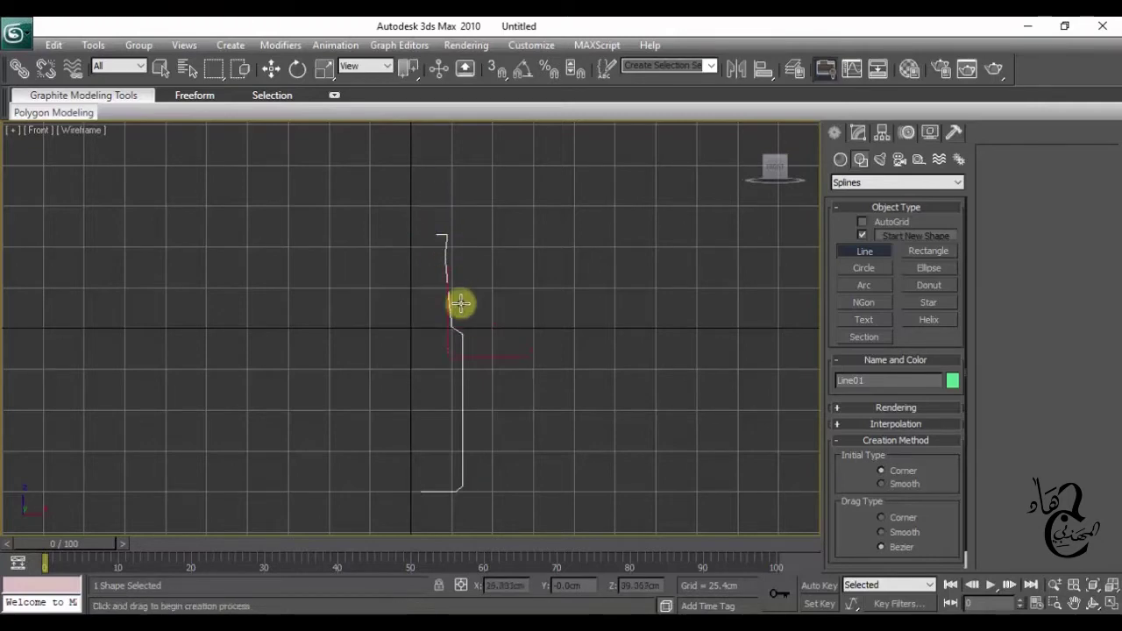
{"action": "key", "text": "w"}
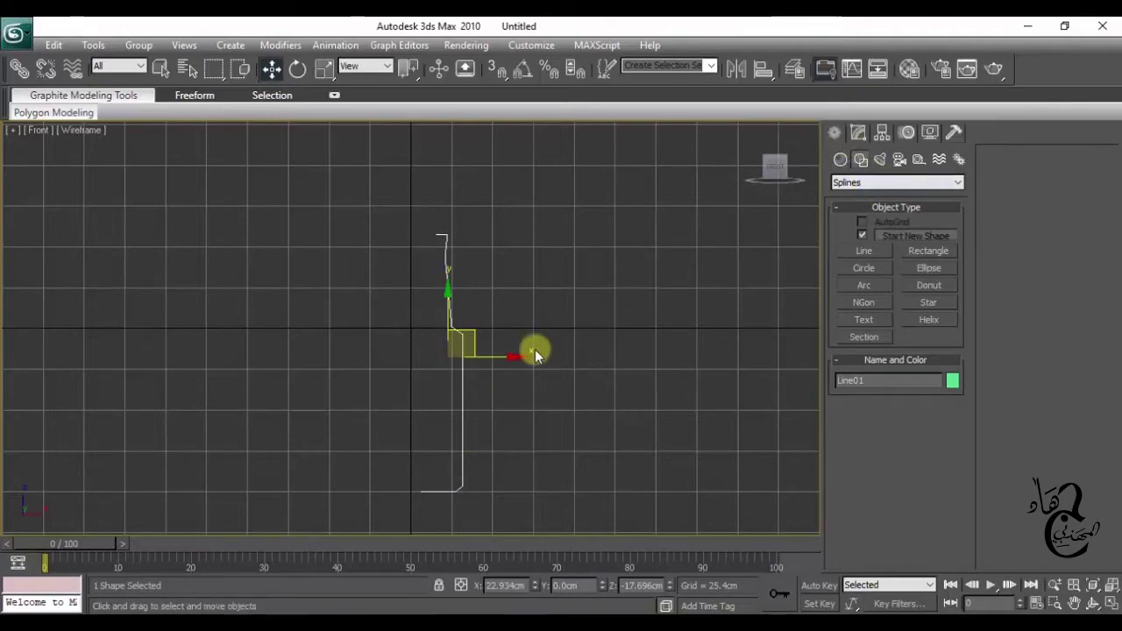
- Maximize the Perspective view and orbit to a low, near-level view of the line
{"action": "key", "text": "alt+w"}
{"action": "right_click", "coordinate": [613, 430]}
{"action": "key", "text": "alt+w"}
{"action": "mouse_move", "coordinate": [460, 360]}
{"action": "middle_mouse_down", "text": "alt"}
{"action": "mouse_move", "coordinate": [401, 343]}
{"action": "mouse_move", "coordinate": [447, 359]}
{"action": "mouse_move", "coordinate": [501, 333]}
{"action": "mouse_move", "coordinate": [487, 323]}
{"action": "middle_mouse_up", "text": "alt"}
{"action": "scroll", "coordinate": [486, 323], "scroll_direction": "up", "scroll_amount": 1}
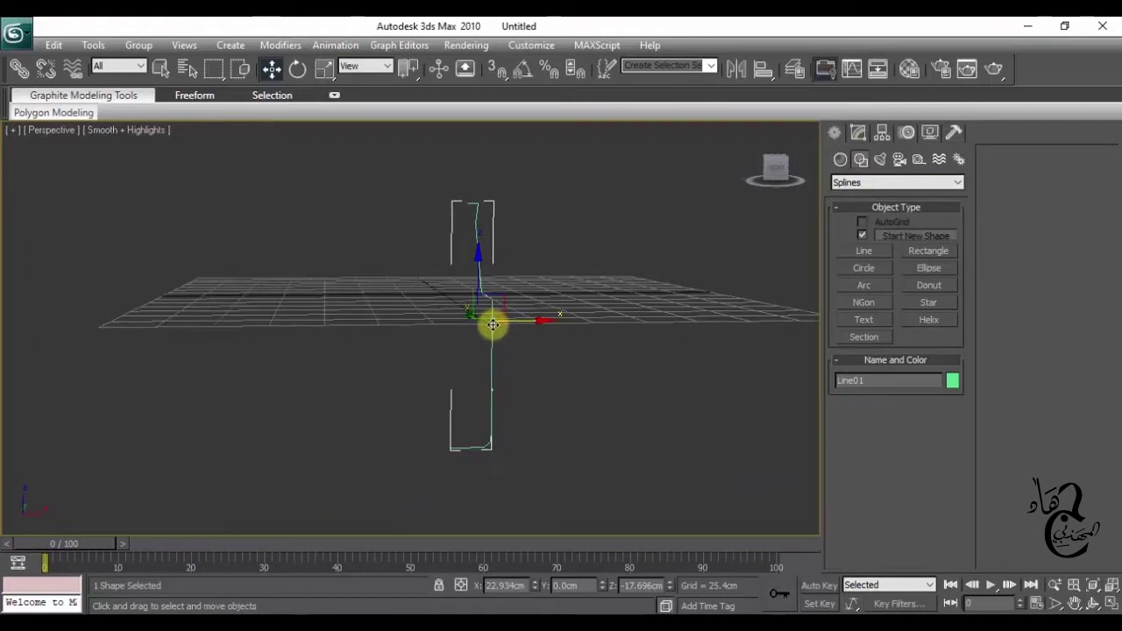
{"action": "scroll", "coordinate": [494, 321], "scroll_direction": "up", "scroll_amount": 1}
{"action": "scroll", "coordinate": [526, 333], "scroll_direction": "up", "scroll_amount": 1}
{"action": "scroll", "coordinate": [532, 353], "scroll_direction": "down", "scroll_amount": 2}
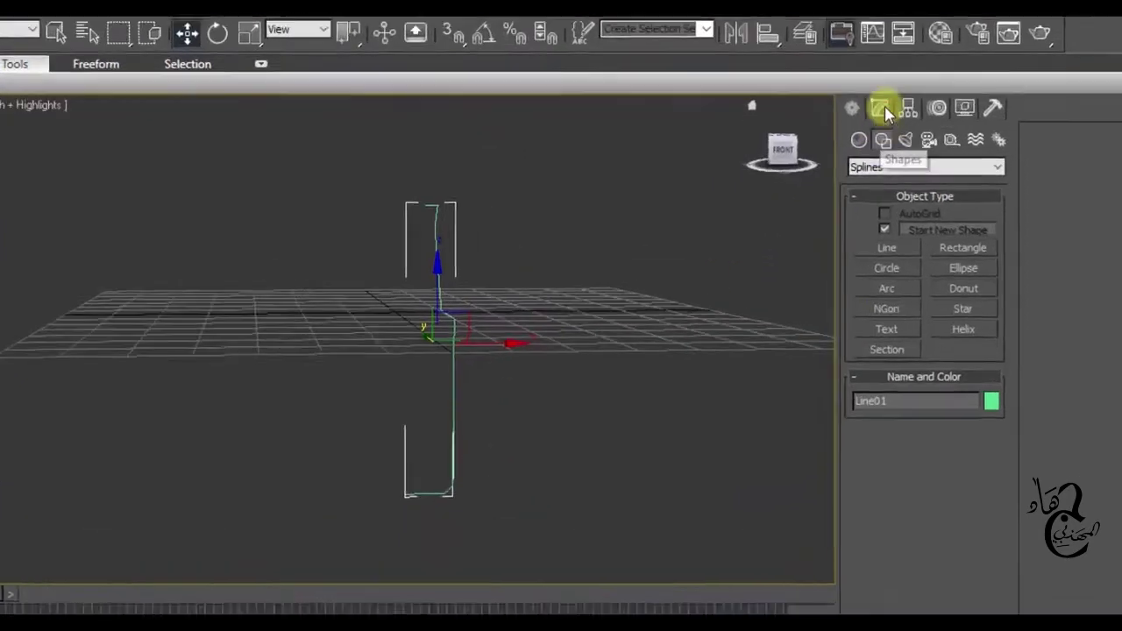
{"action": "left_click", "coordinate": [889, 110]}
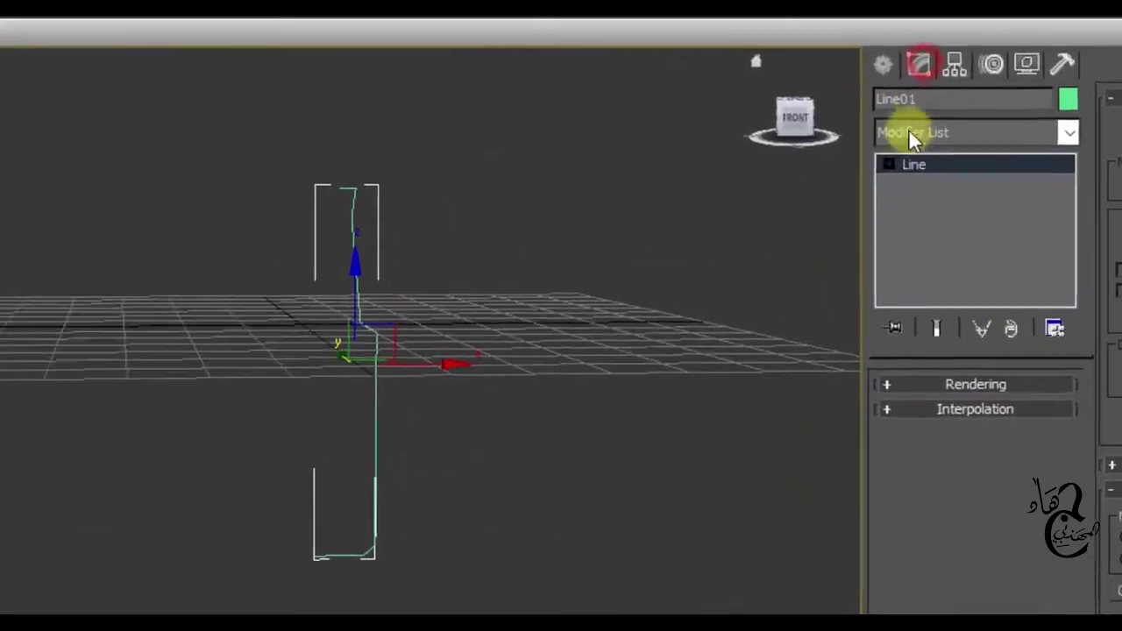
- Apply a Lathe modifier to Line01, revolving it into a 16-segment bottle
{"action": "left_click", "coordinate": [933, 124]}
{"action": "scroll", "coordinate": [934, 125], "scroll_direction": "down", "scroll_amount": 2}
{"action": "key", "text": "l"}
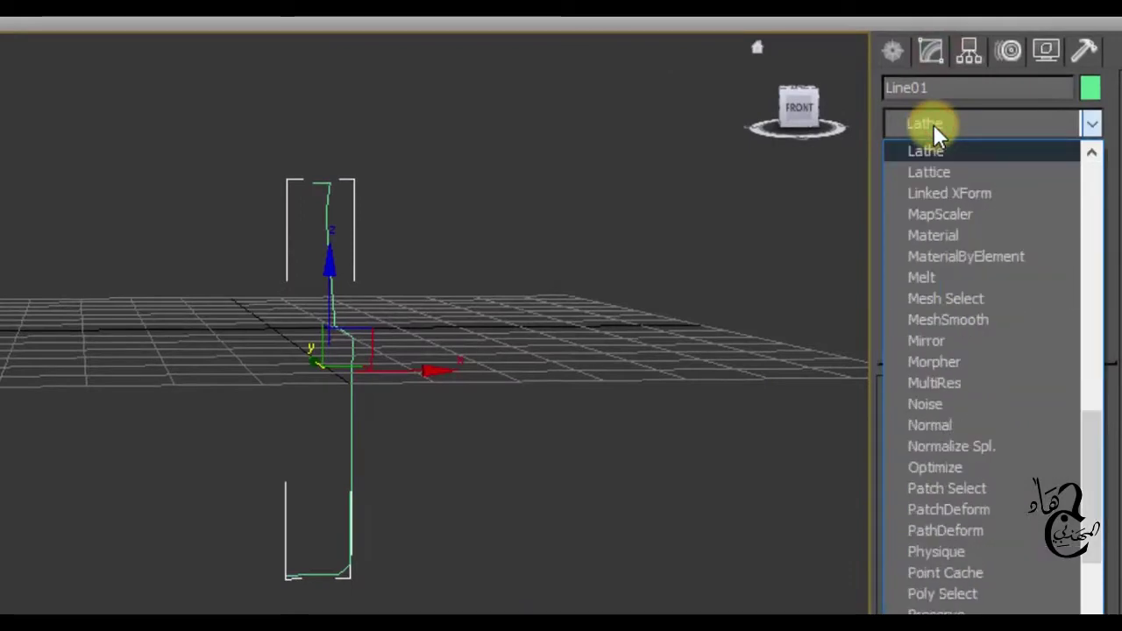
{"action": "left_click", "coordinate": [979, 149]}
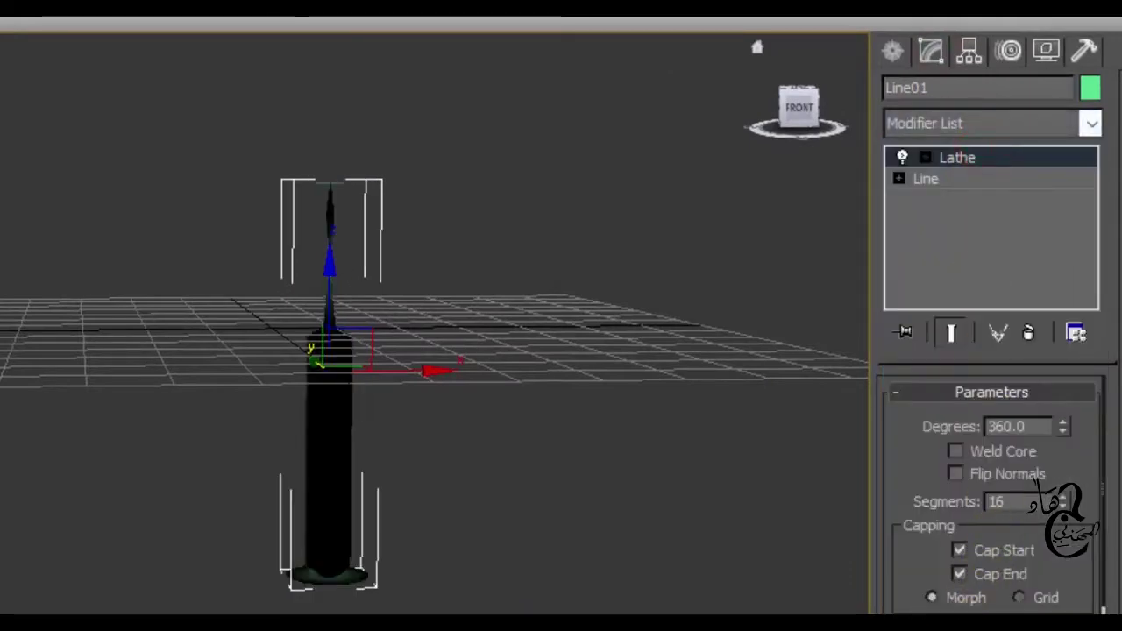
{"action": "mouse_move", "coordinate": [436, 296]}
{"action": "middle_mouse_down", "text": "alt"}
{"action": "mouse_move", "coordinate": [420, 393]}
{"action": "mouse_move", "coordinate": [438, 323]}
{"action": "mouse_move", "coordinate": [418, 270]}
{"action": "mouse_move", "coordinate": [411, 306]}
{"action": "mouse_move", "coordinate": [426, 249]}
{"action": "mouse_move", "coordinate": [425, 305]}
{"action": "middle_mouse_up", "text": "alt"}
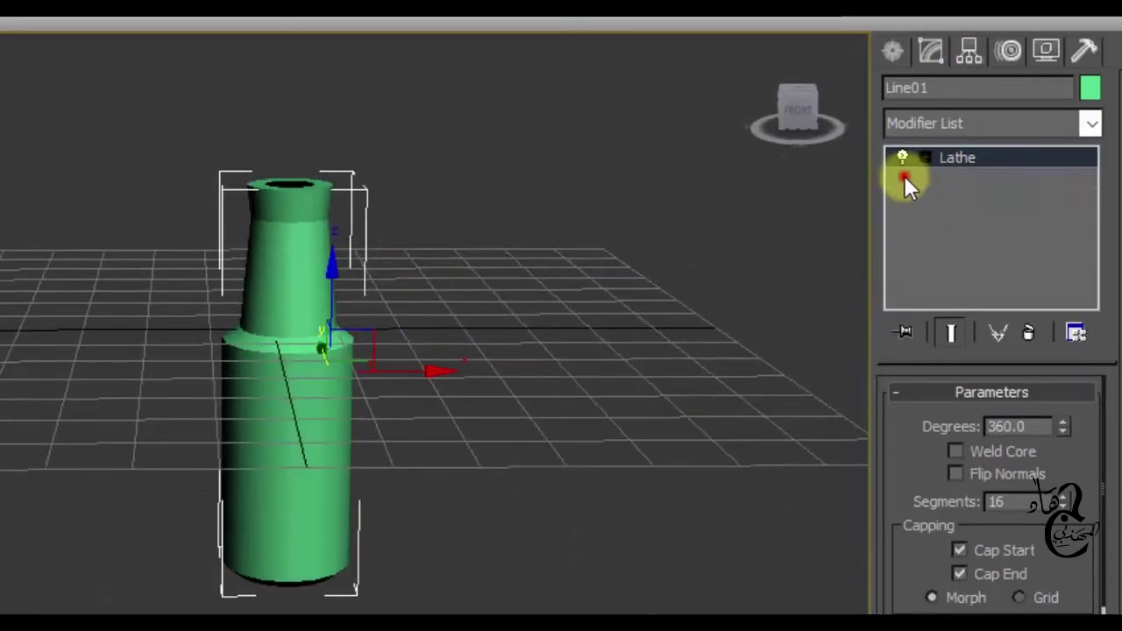
- Switch Line01 to Vertex sub-object level and frame the profile's bottom corner
{"action": "left_click", "coordinate": [899, 179]}
{"action": "left_click", "coordinate": [946, 200]}
{"action": "scroll", "coordinate": [529, 495], "scroll_direction": "up", "scroll_amount": 3}
{"action": "scroll", "coordinate": [530, 496], "scroll_direction": "up", "scroll_amount": 2}
{"action": "middle_click_drag", "start_coordinate": [493, 494], "coordinate": [449, 444]}
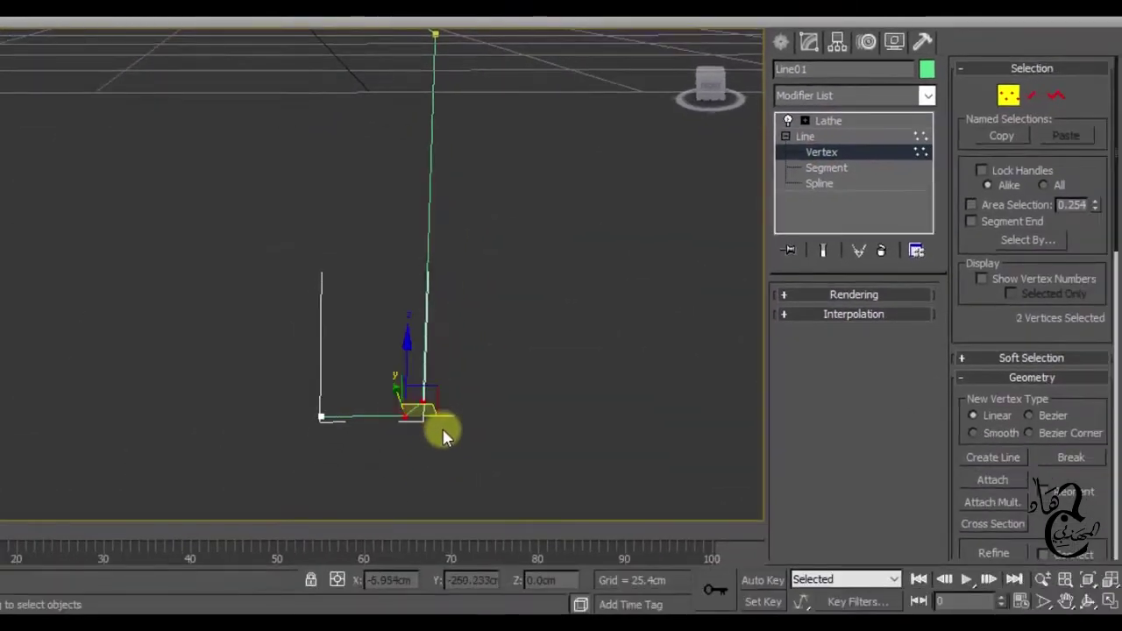
- Select the two base corner vertices of the profile
{"action": "scroll", "coordinate": [1071, 497], "scroll_direction": "down", "scroll_amount": 2}
{"action": "scroll", "coordinate": [1071, 498], "scroll_direction": "down", "scroll_amount": 1}
{"action": "scroll", "coordinate": [1071, 498], "scroll_direction": "down", "scroll_amount": 1}
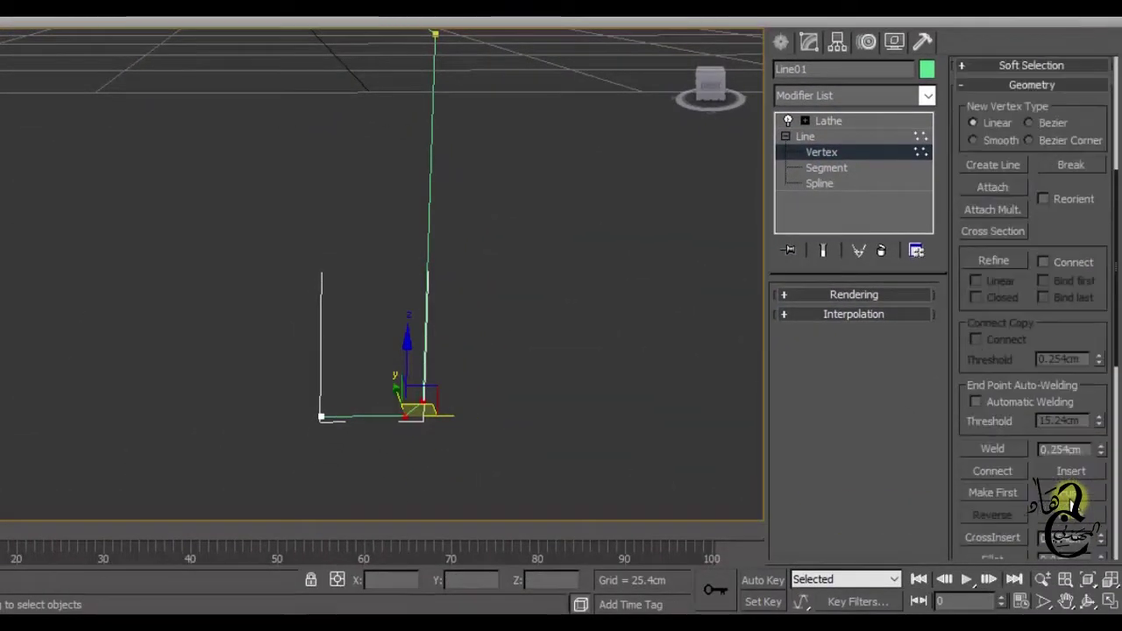
{"action": "scroll", "coordinate": [1071, 498], "scroll_direction": "down", "scroll_amount": 1}
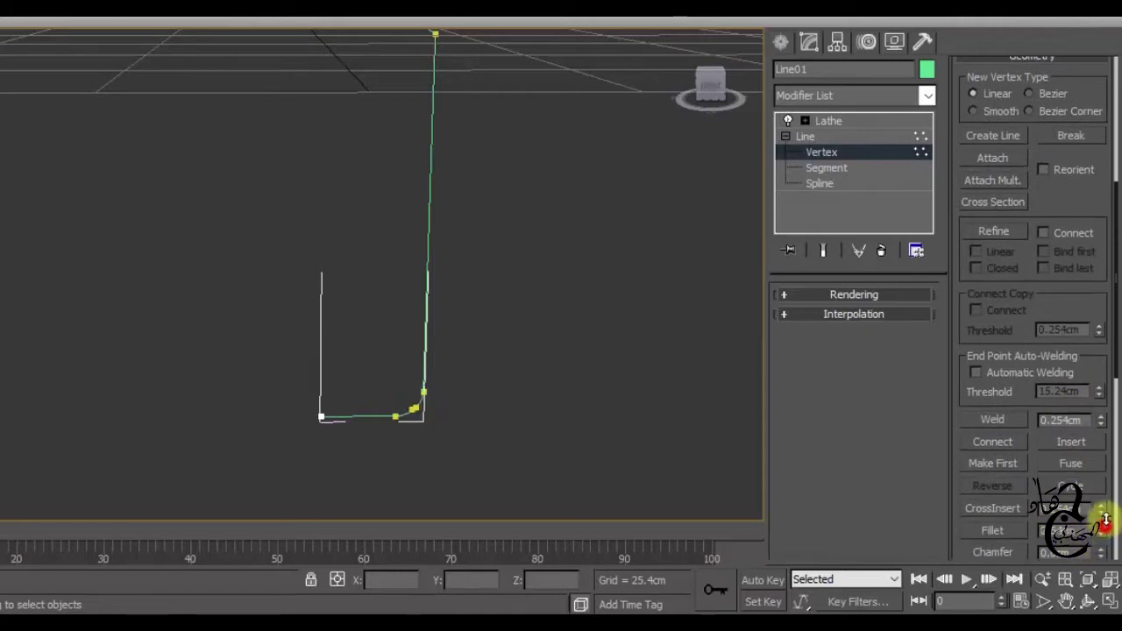
{"action": "middle_click_drag", "start_coordinate": [458, 213], "coordinate": [414, 412], "text": "alt"}
{"action": "left_click_drag", "start_coordinate": [416, 273], "coordinate": [341, 218]}
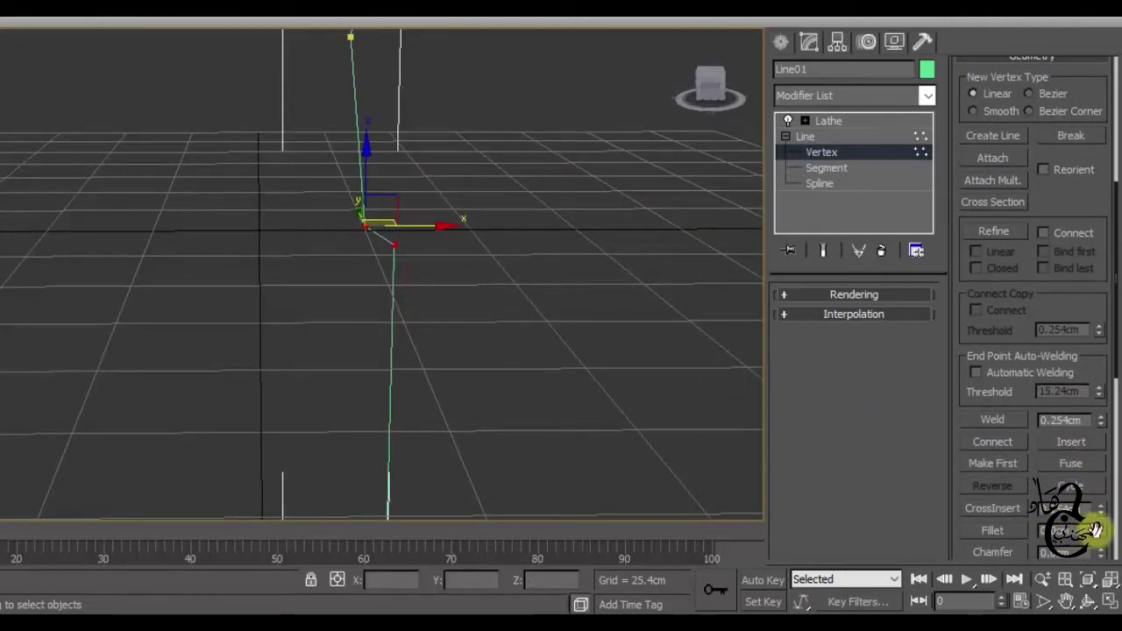
- Select the neck's middle vertex and round it into a curve
{"action": "mouse_move", "coordinate": [513, 220]}
{"action": "middle_mouse_down", "text": "alt"}
{"action": "mouse_move", "coordinate": [438, 333]}
{"action": "mouse_move", "coordinate": [408, 280]}
{"action": "mouse_move", "coordinate": [462, 285]}
{"action": "middle_mouse_up", "text": "alt"}
{"action": "left_click_drag", "start_coordinate": [461, 285], "coordinate": [438, 238]}
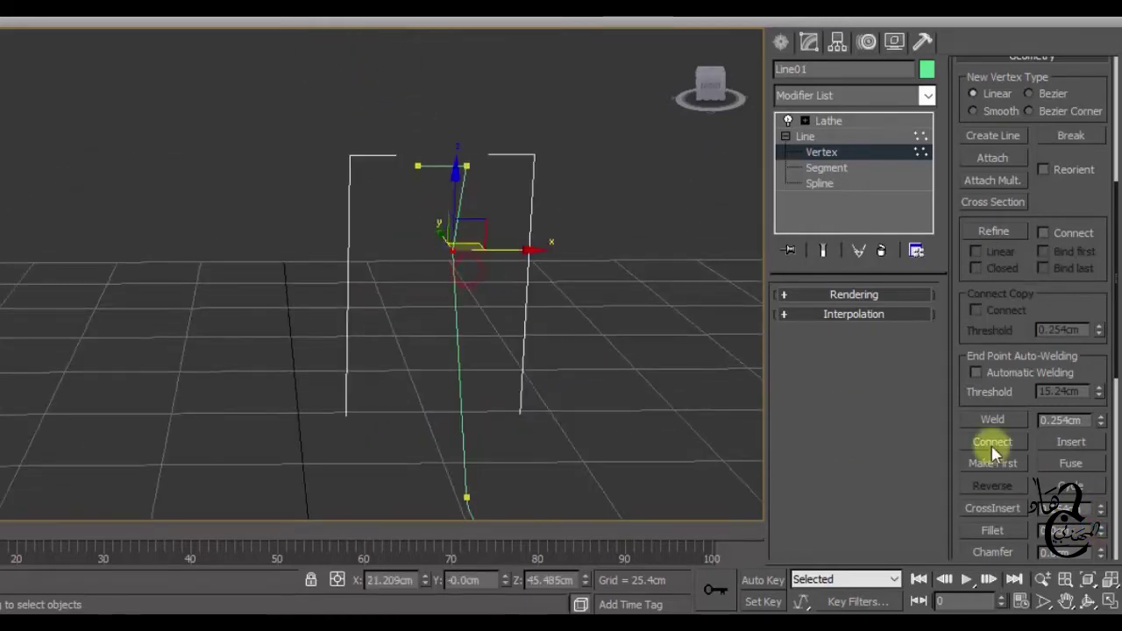
{"action": "left_click_drag", "start_coordinate": [1102, 537], "coordinate": [1103, 531]}
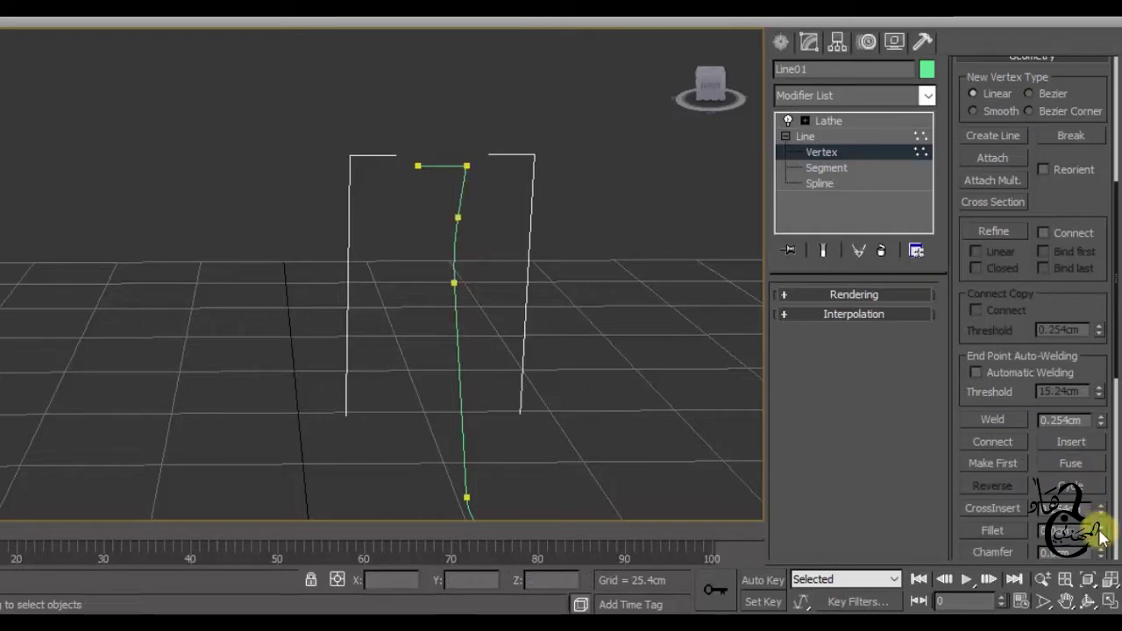
{"action": "key", "text": "ctrl+z"}
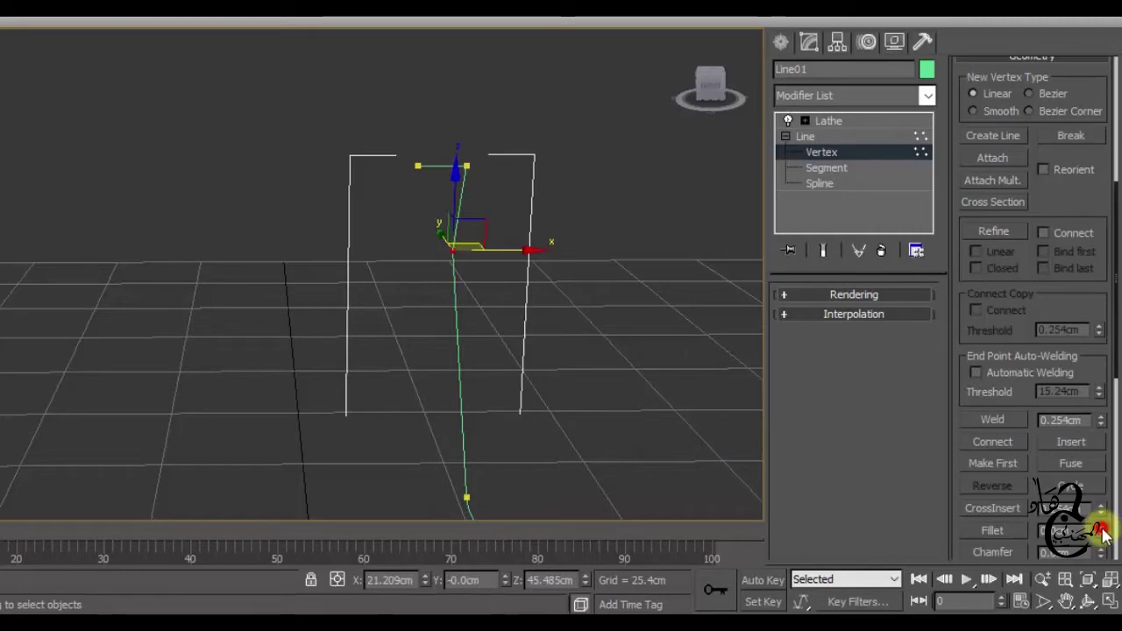
{"action": "left_click_drag", "start_coordinate": [1103, 536], "coordinate": [1103, 533]}
{"action": "key", "text": "ctrl+z"}
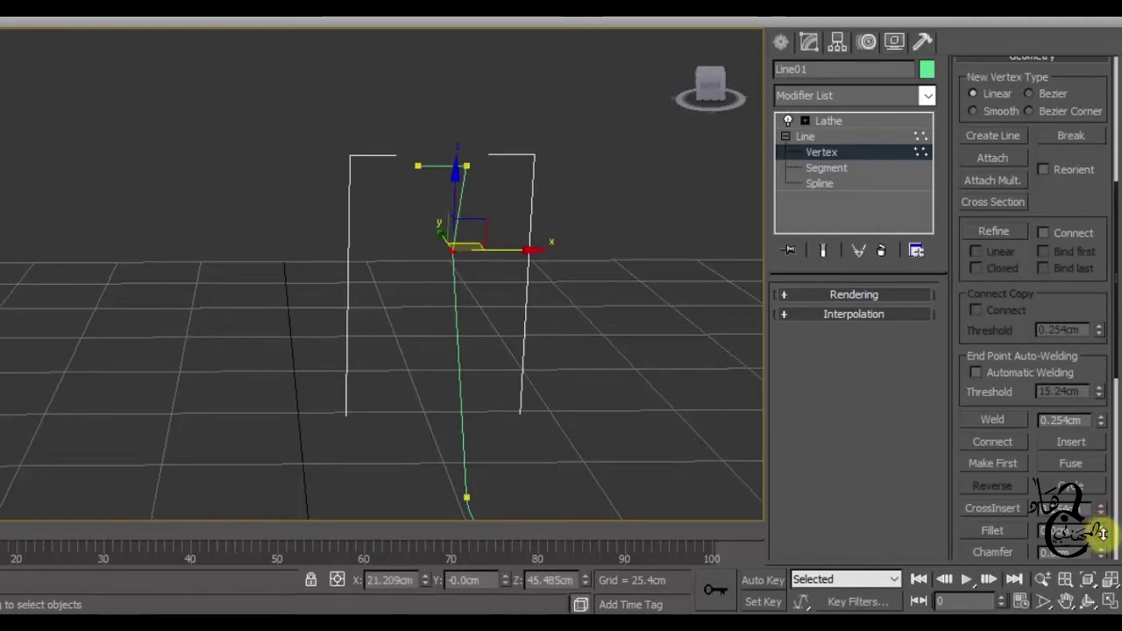
{"action": "left_click_drag", "start_coordinate": [1107, 529], "coordinate": [1108, 527]}
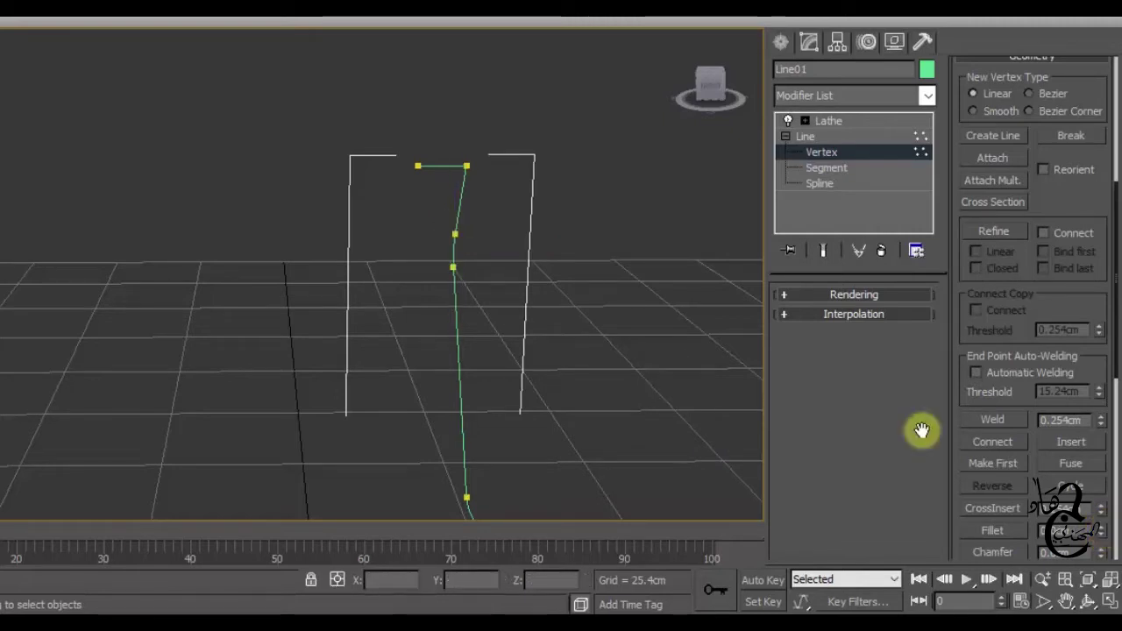
- Move the profile's top vertex slightly left and lower to taper the neck
{"action": "left_click", "coordinate": [456, 162]}
{"action": "mouse_move", "coordinate": [393, 142]}
{"action": "left_mouse_down"}
{"action": "mouse_move", "coordinate": [419, 183]}
{"action": "mouse_move", "coordinate": [474, 166]}
{"action": "left_mouse_up"}
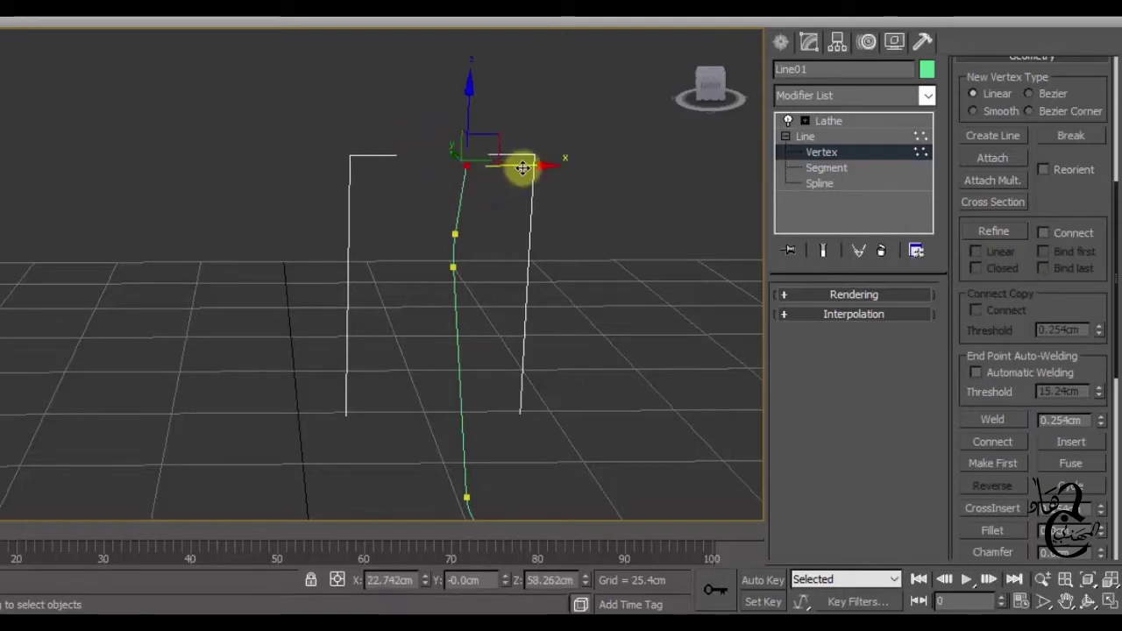
{"action": "left_click_drag", "start_coordinate": [523, 167], "coordinate": [506, 170]}
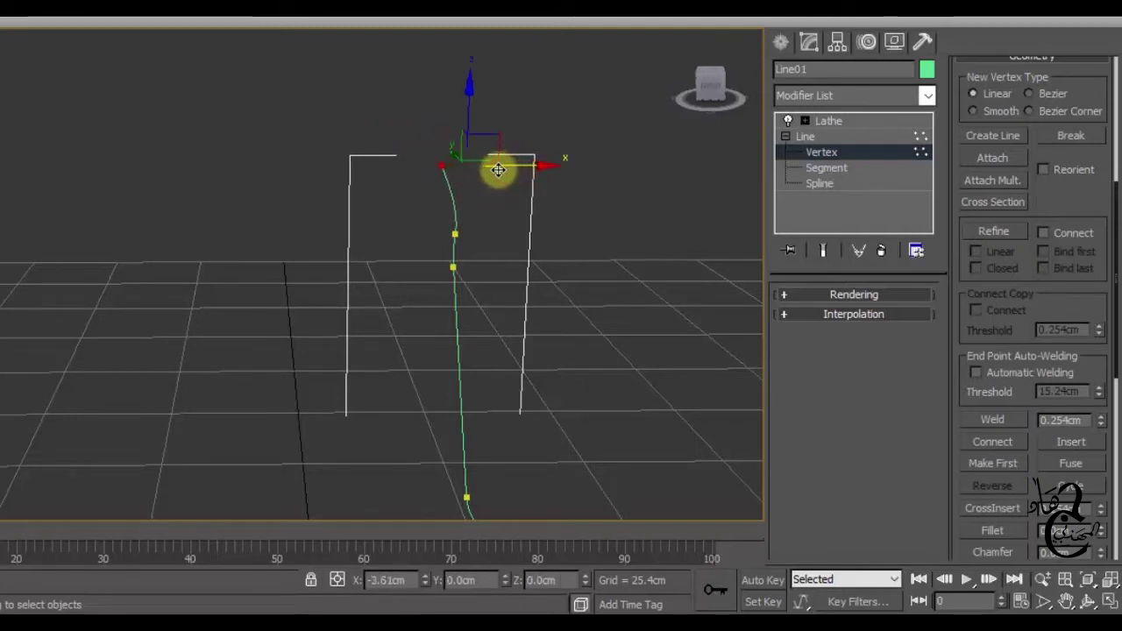
{"action": "mouse_move", "coordinate": [446, 107]}
{"action": "left_mouse_down"}
{"action": "mouse_move", "coordinate": [449, 144]}
{"action": "mouse_move", "coordinate": [501, 201]}
{"action": "left_mouse_up"}
{"action": "mouse_move", "coordinate": [491, 283]}
{"action": "middle_mouse_down", "text": "alt"}
{"action": "mouse_move", "coordinate": [461, 370]}
{"action": "mouse_move", "coordinate": [431, 342]}
{"action": "mouse_move", "coordinate": [747, 244]}
{"action": "middle_mouse_up", "text": "alt"}
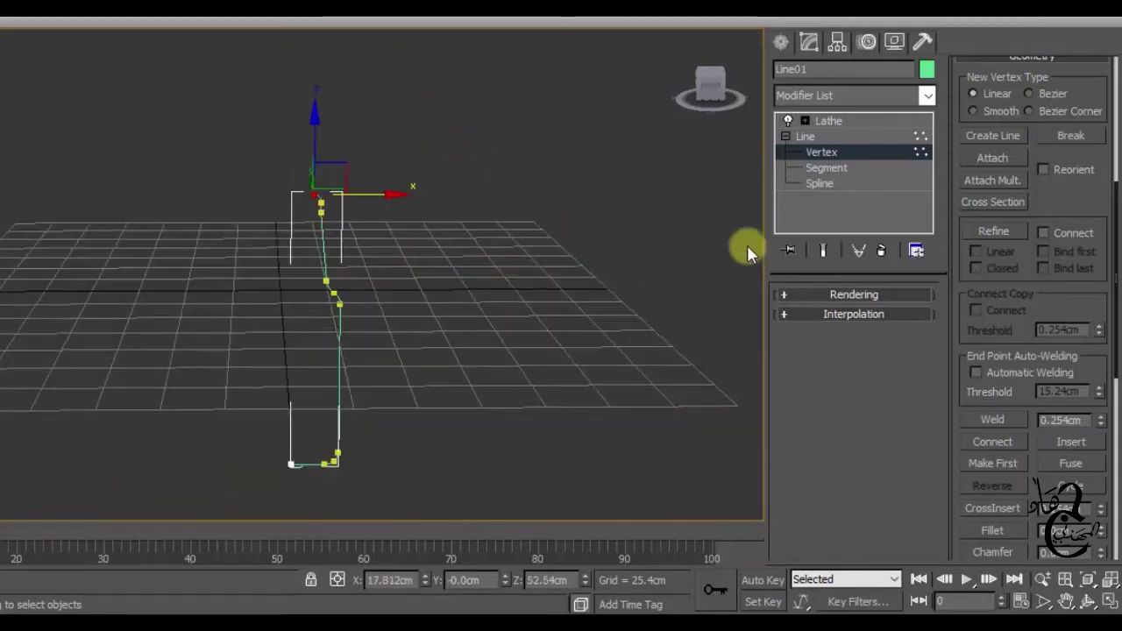
{"action": "left_click", "coordinate": [831, 185]}
- Outline the profile spline into a double line to give the bottle wall thickness
{"action": "left_click", "coordinate": [824, 121]}
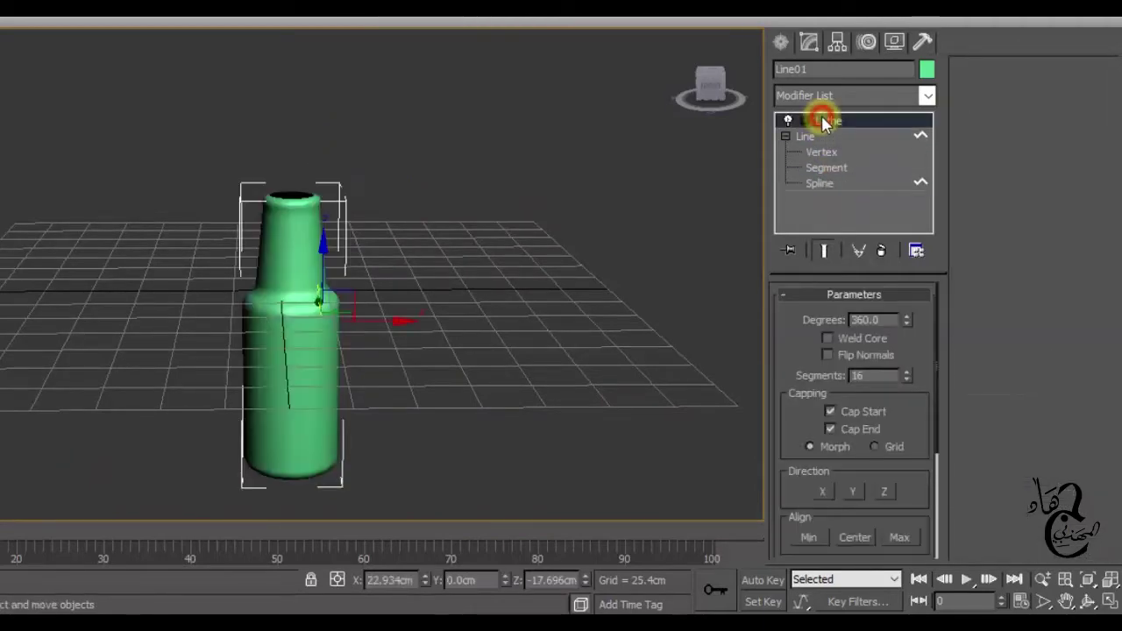
{"action": "left_click", "coordinate": [822, 184]}
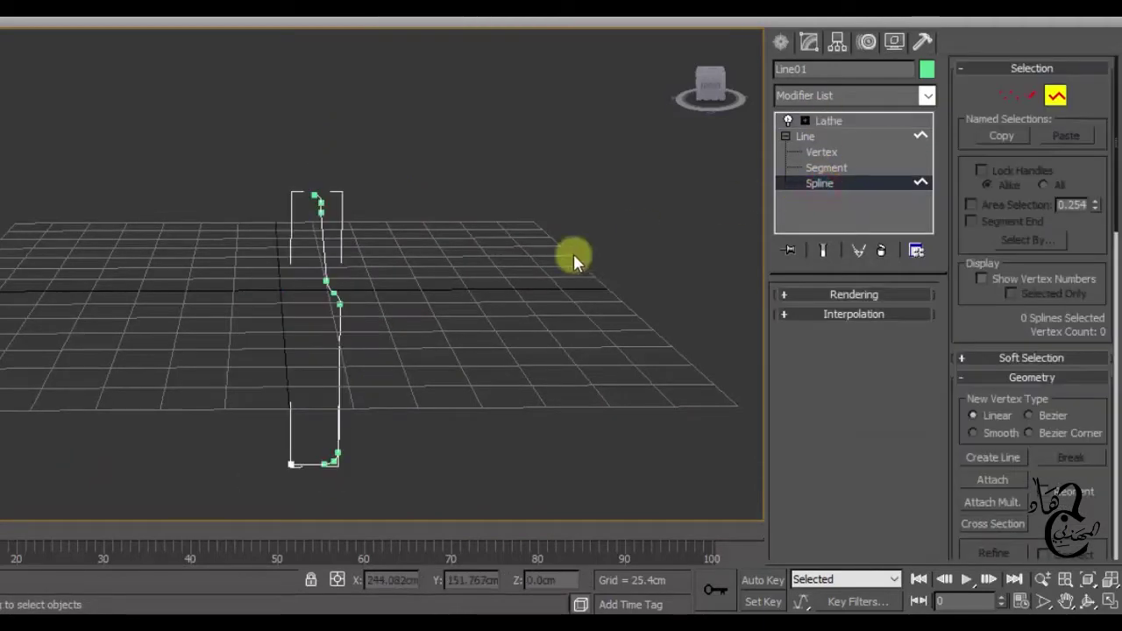
{"action": "mouse_move", "coordinate": [453, 413]}
{"action": "middle_mouse_down", "text": "alt"}
{"action": "mouse_move", "coordinate": [436, 398]}
{"action": "mouse_move", "coordinate": [450, 394]}
{"action": "middle_mouse_up", "text": "alt"}
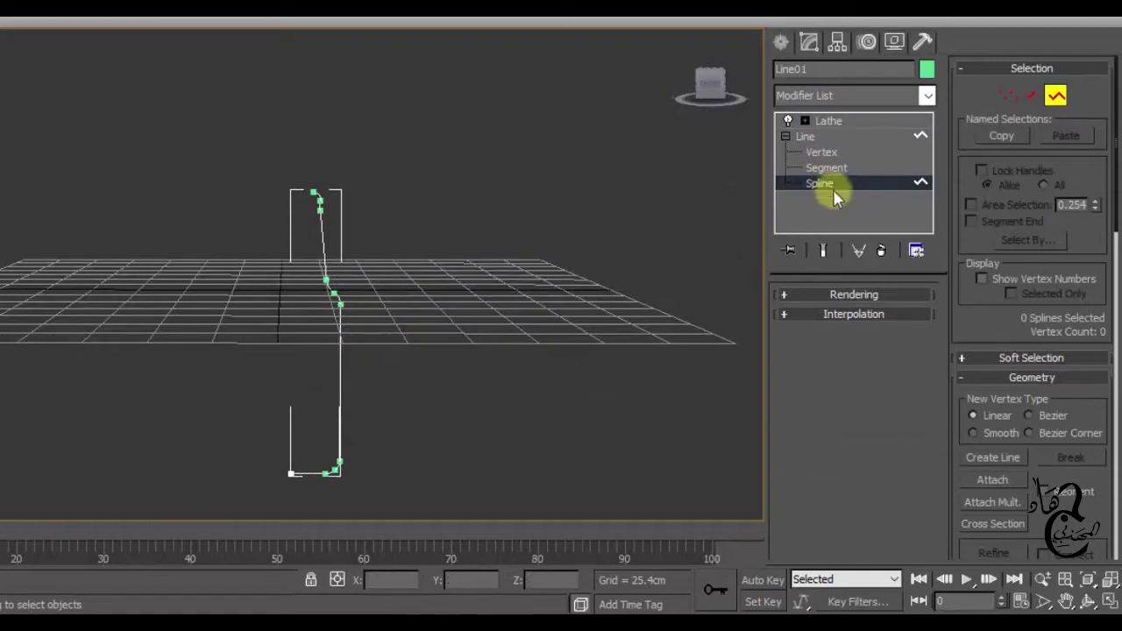
{"action": "scroll", "coordinate": [1074, 458], "scroll_direction": "down", "scroll_amount": 3}
{"action": "scroll", "coordinate": [1043, 473], "scroll_direction": "down", "scroll_amount": 5}
{"action": "scroll", "coordinate": [1027, 465], "scroll_direction": "down", "scroll_amount": 3}
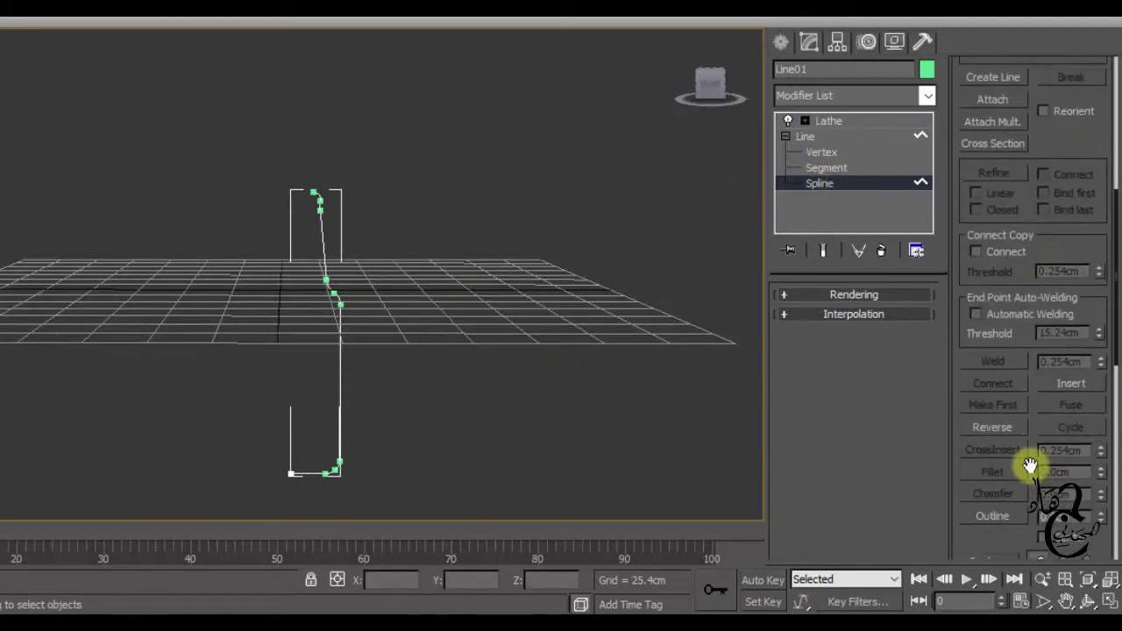
{"action": "left_click", "coordinate": [999, 517]}
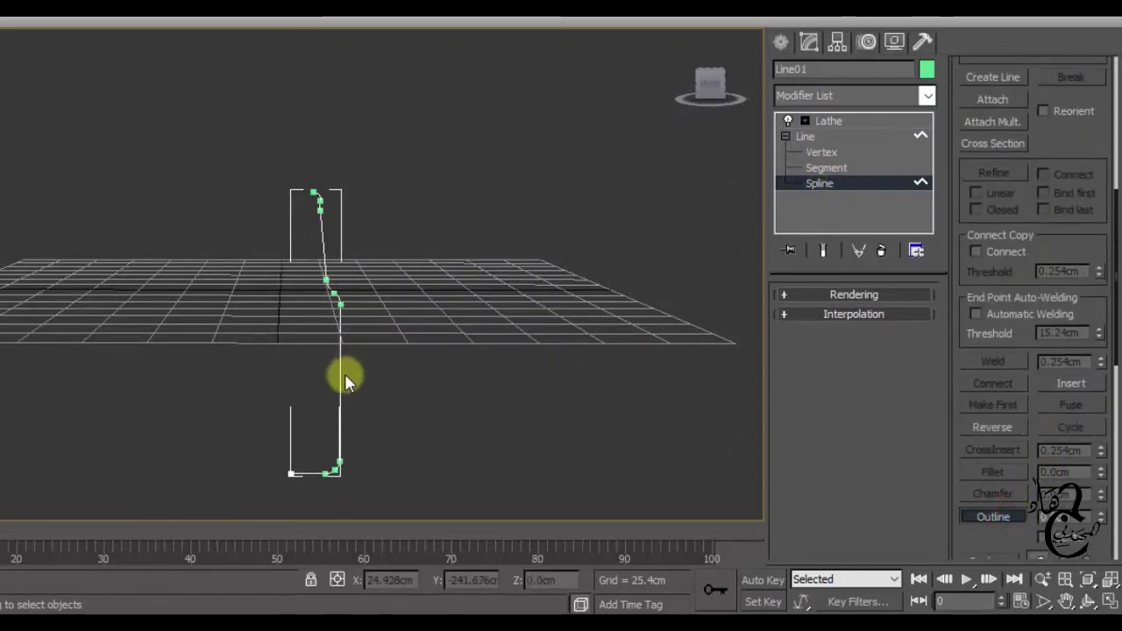
{"action": "mouse_move", "coordinate": [341, 375]}
{"action": "left_mouse_down"}
{"action": "mouse_move", "coordinate": [300, 387]}
{"action": "mouse_move", "coordinate": [313, 383]}
{"action": "left_mouse_up"}
- Fillet the top corner vertices into a rounded lip
{"action": "scroll", "coordinate": [328, 139], "scroll_direction": "up", "scroll_amount": 5}
{"action": "scroll", "coordinate": [444, 117], "scroll_direction": "down", "scroll_amount": 2}
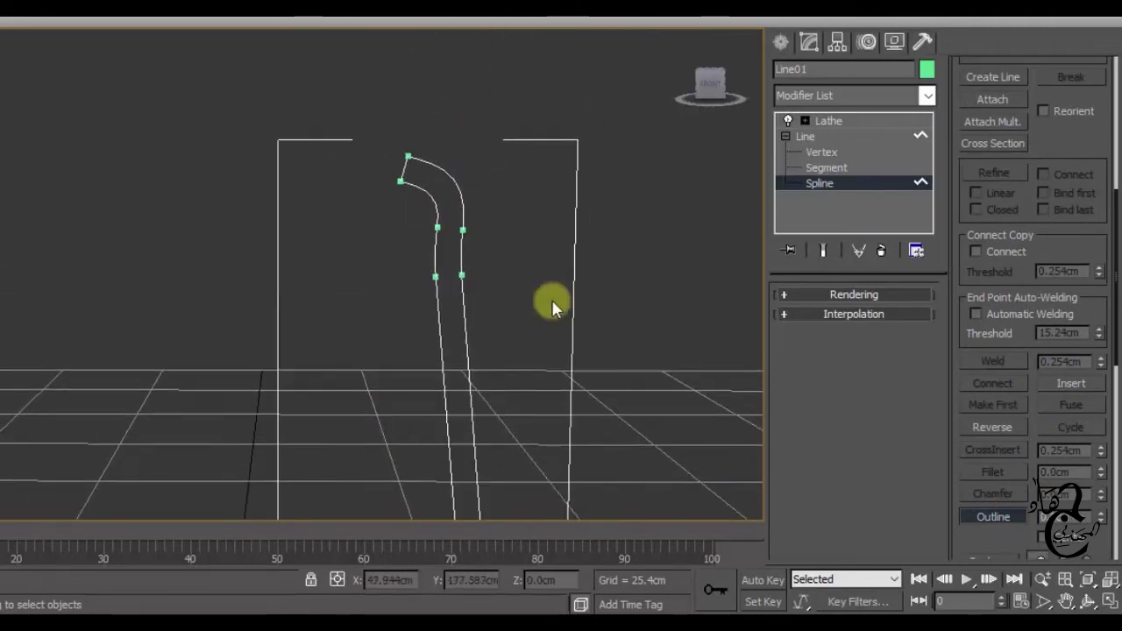
{"action": "left_click", "coordinate": [823, 158]}
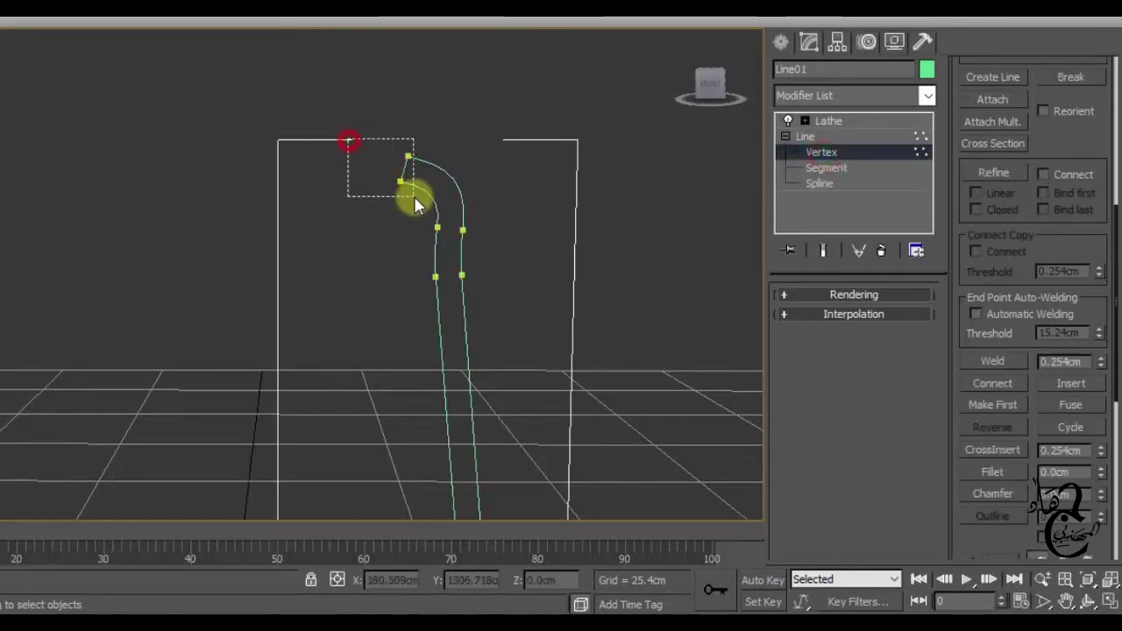
{"action": "left_click_drag", "start_coordinate": [415, 198], "coordinate": [423, 195]}
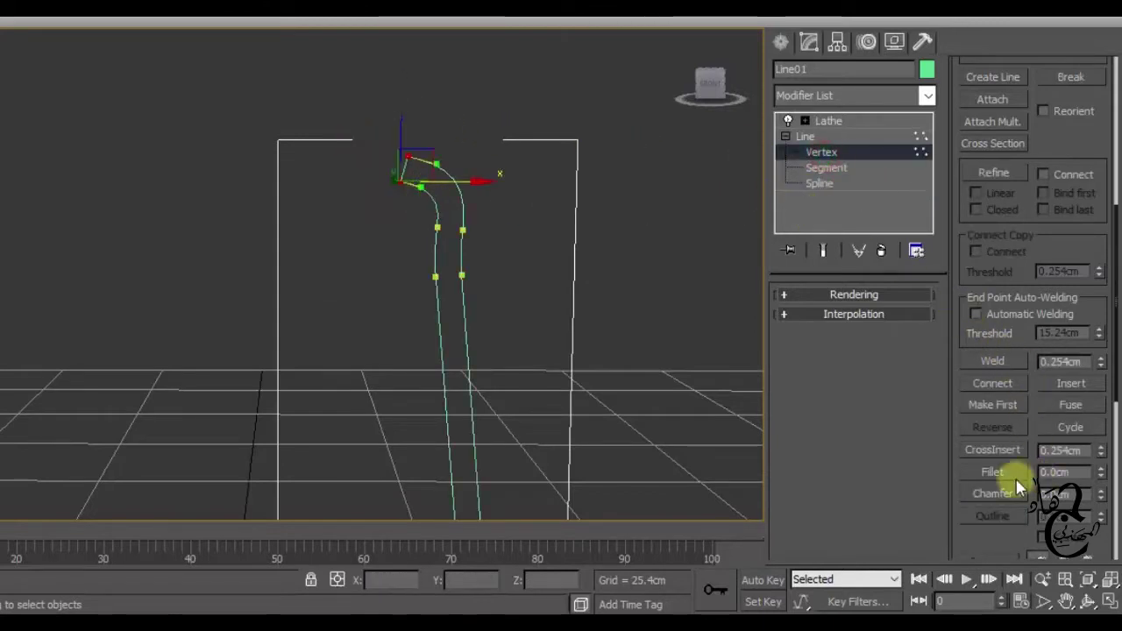
{"action": "left_click", "coordinate": [995, 474]}
{"action": "left_click_drag", "start_coordinate": [439, 176], "coordinate": [368, 117]}
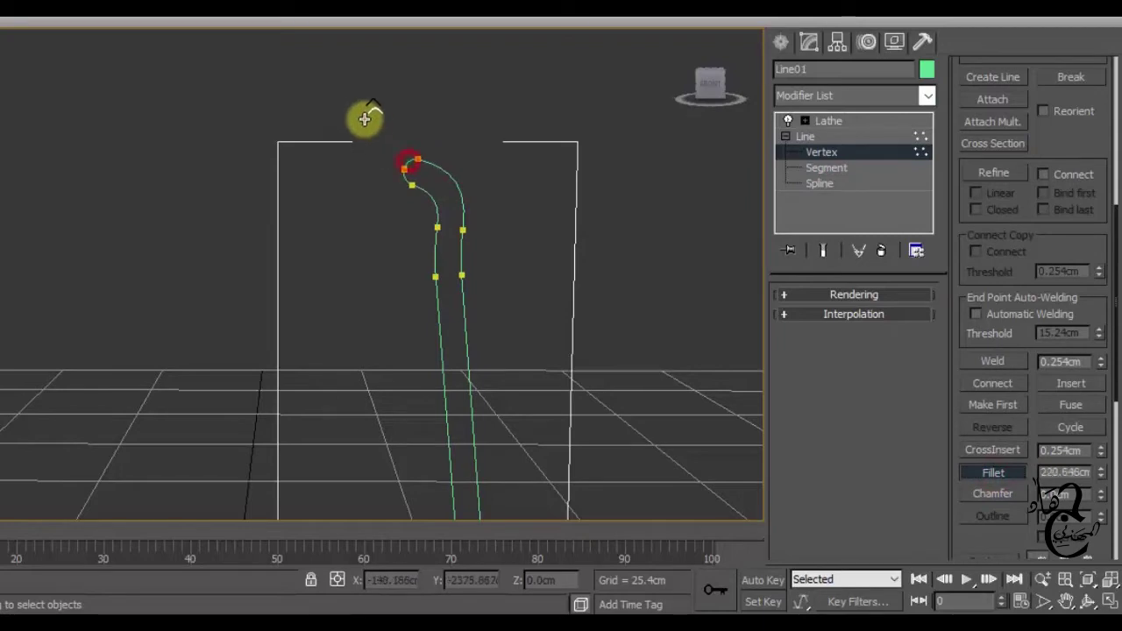
- Return to the Lathe level to show the revolved bottle with its rounded lip
{"action": "left_click", "coordinate": [815, 127]}
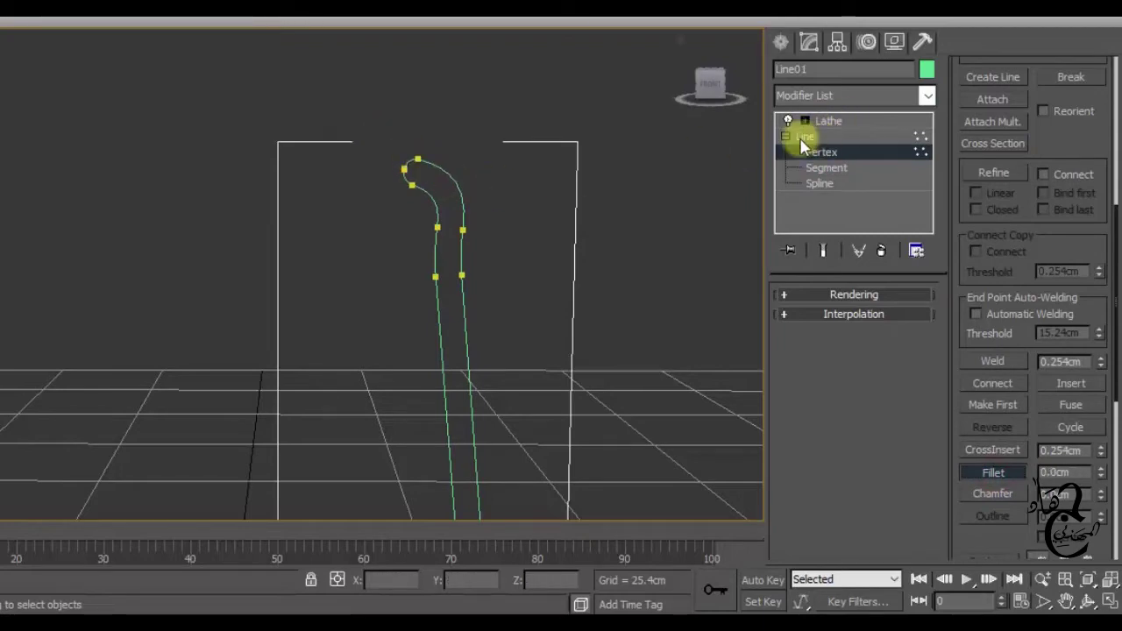
{"action": "left_click", "coordinate": [837, 120]}
{"action": "mouse_move", "coordinate": [470, 268]}
{"action": "middle_mouse_down", "text": "alt"}
{"action": "mouse_move", "coordinate": [353, 310]}
{"action": "mouse_move", "coordinate": [340, 338]}
{"action": "mouse_move", "coordinate": [346, 371]}
{"action": "mouse_move", "coordinate": [318, 358]}
{"action": "mouse_move", "coordinate": [355, 373]}
{"action": "mouse_move", "coordinate": [345, 394]}
{"action": "mouse_move", "coordinate": [400, 175]}
{"action": "mouse_move", "coordinate": [418, 368]}
{"action": "mouse_move", "coordinate": [403, 320]}
{"action": "mouse_move", "coordinate": [394, 345]}
{"action": "mouse_move", "coordinate": [348, 303]}
{"action": "middle_mouse_up", "text": "alt"}
{"action": "scroll", "coordinate": [323, 383], "scroll_direction": "down", "scroll_amount": 3}
{"action": "scroll", "coordinate": [346, 394], "scroll_direction": "up", "scroll_amount": 3}
{"action": "scroll", "coordinate": [403, 321], "scroll_direction": "down", "scroll_amount": 3}
- Move the bottle to the right along X
{"action": "left_click_drag", "start_coordinate": [308, 188], "coordinate": [302, 98]}
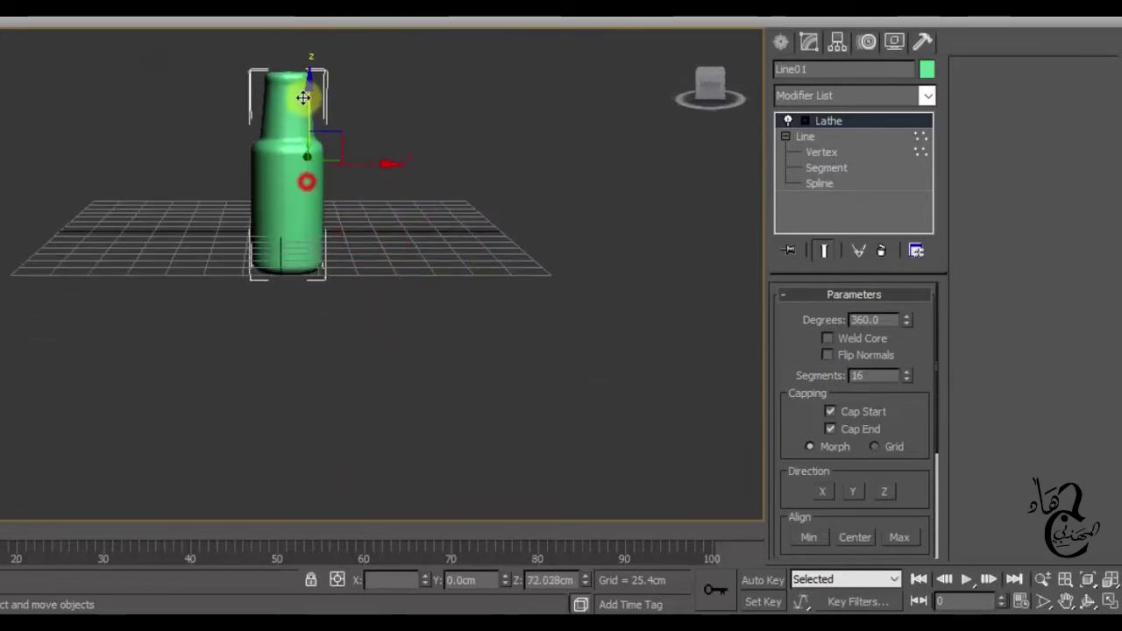
{"action": "key", "text": "ctrl+z"}
{"action": "mouse_move", "coordinate": [388, 305]}
{"action": "middle_mouse_down", "text": "alt"}
{"action": "mouse_move", "coordinate": [393, 359]}
{"action": "mouse_move", "coordinate": [430, 260]}
{"action": "middle_mouse_up", "text": "alt"}
{"action": "left_click_drag", "start_coordinate": [430, 260], "coordinate": [534, 265]}
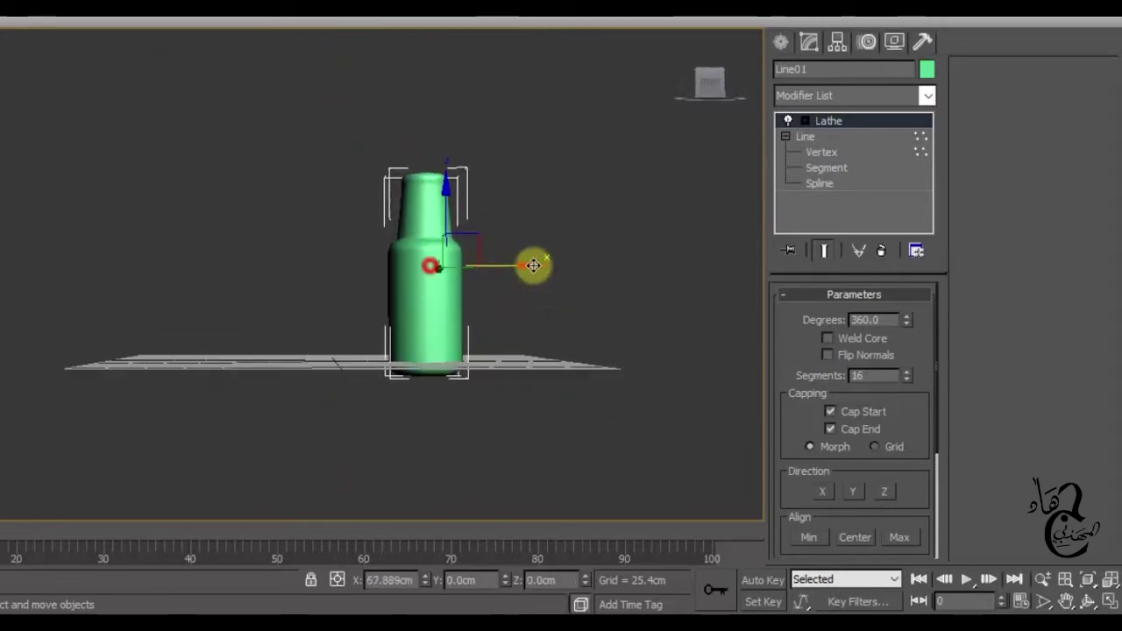
{"action": "left_click", "coordinate": [390, 288]}
{"action": "mouse_move", "coordinate": [463, 283]}
{"action": "middle_mouse_down", "text": "alt"}
{"action": "mouse_move", "coordinate": [413, 320]}
{"action": "mouse_move", "coordinate": [421, 368]}
{"action": "middle_mouse_up", "text": "alt"}
{"action": "scroll", "coordinate": [421, 368], "scroll_direction": "up", "scroll_amount": 2}
{"action": "scroll", "coordinate": [538, 333], "scroll_direction": "up", "scroll_amount": 1}
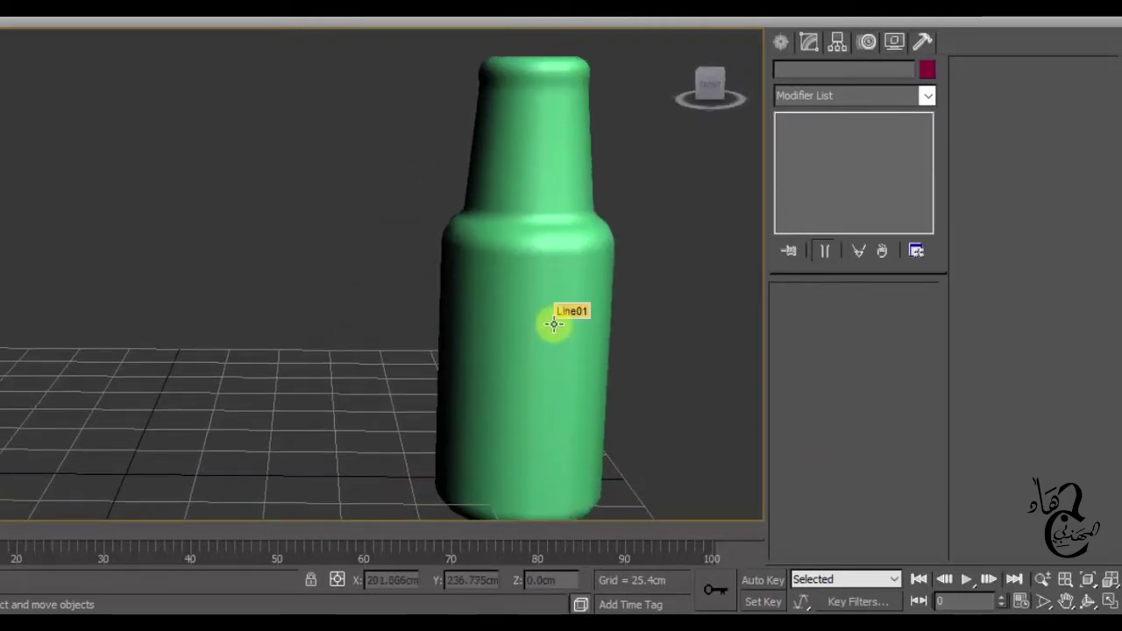
- Show all four viewports and frame the selected bottle in the Left view
{"action": "key", "text": "alt+w"}
{"action": "left_click", "coordinate": [45, 363]}
{"action": "scroll", "coordinate": [50, 390], "scroll_direction": "up", "scroll_amount": 2}
{"action": "scroll", "coordinate": [50, 390], "scroll_direction": "up", "scroll_amount": 2}
{"action": "scroll", "coordinate": [125, 488], "scroll_direction": "up", "scroll_amount": 2}
{"action": "middle_click_drag", "start_coordinate": [155, 458], "coordinate": [237, 471]}
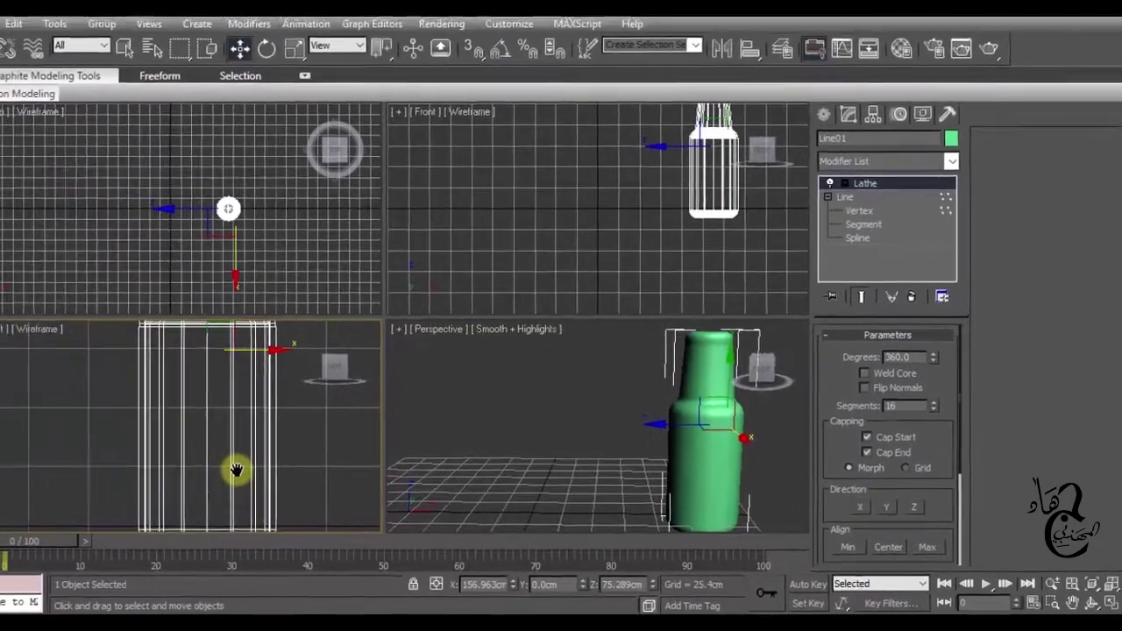
{"action": "scroll", "coordinate": [236, 471], "scroll_direction": "down", "scroll_amount": 2}
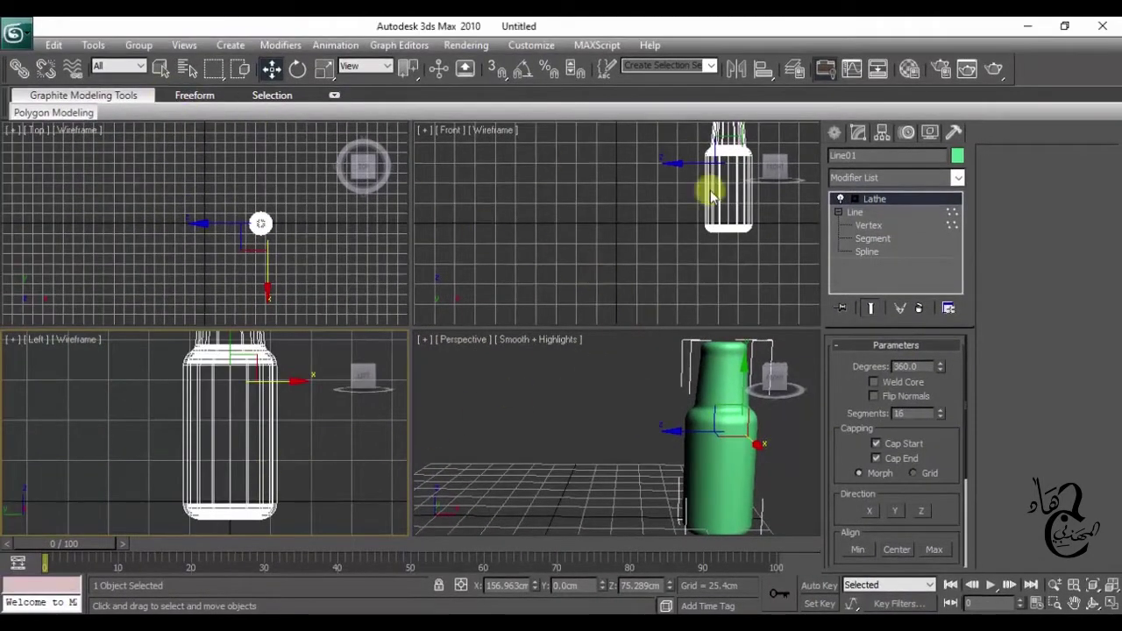
- Create Plane01 in the Left view and slide it up against the bottle's side
{"action": "left_click", "coordinate": [834, 131]}
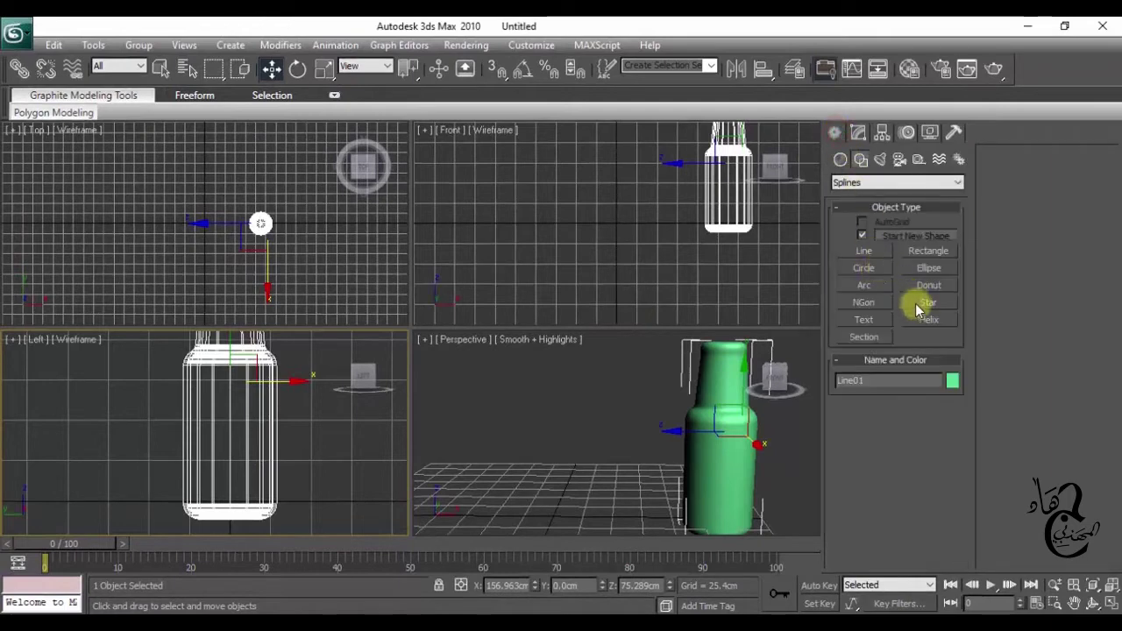
{"action": "left_click", "coordinate": [839, 158]}
{"action": "left_click", "coordinate": [928, 307]}
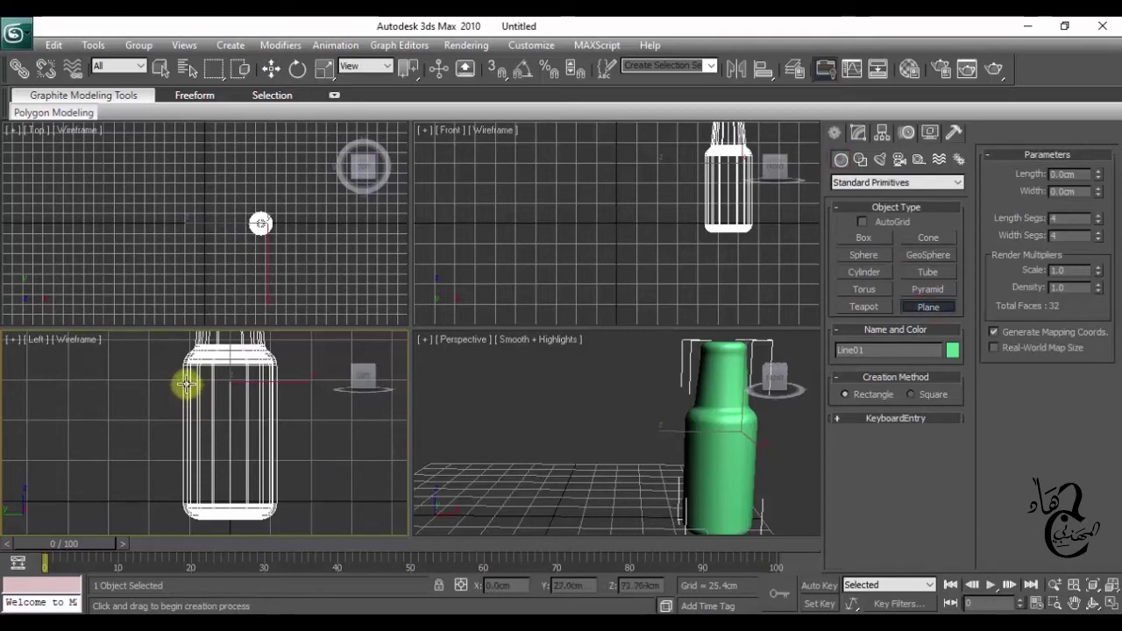
{"action": "left_click_drag", "start_coordinate": [186, 378], "coordinate": [270, 462]}
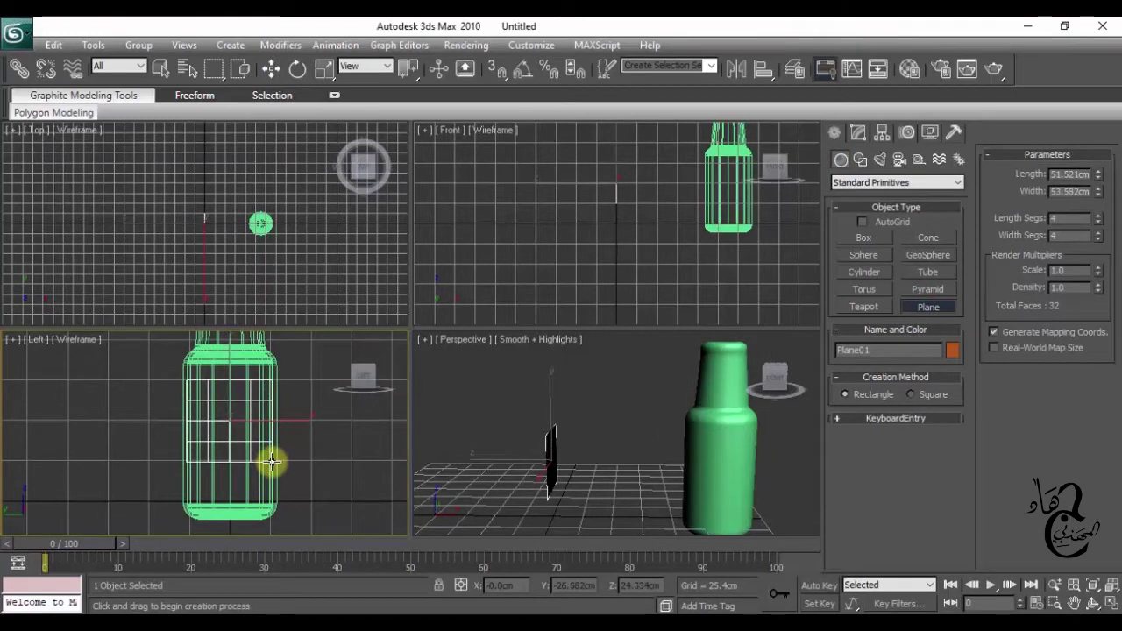
{"action": "key", "text": "w"}
{"action": "middle_click_drag", "start_coordinate": [543, 463], "coordinate": [624, 470], "text": "alt"}
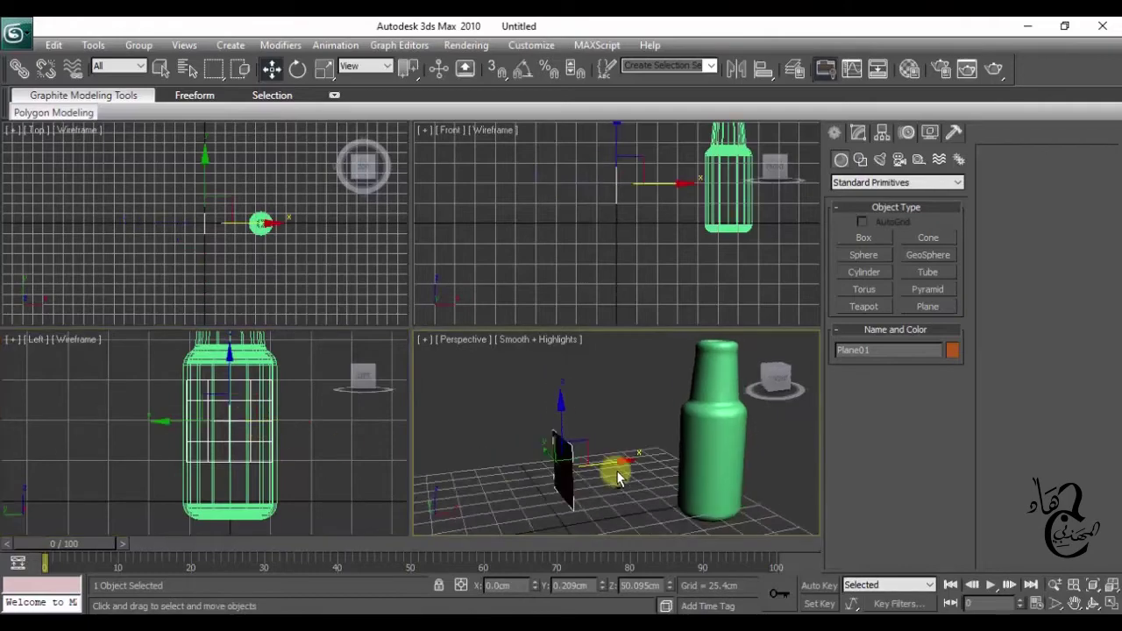
{"action": "left_click_drag", "start_coordinate": [624, 471], "coordinate": [679, 456]}
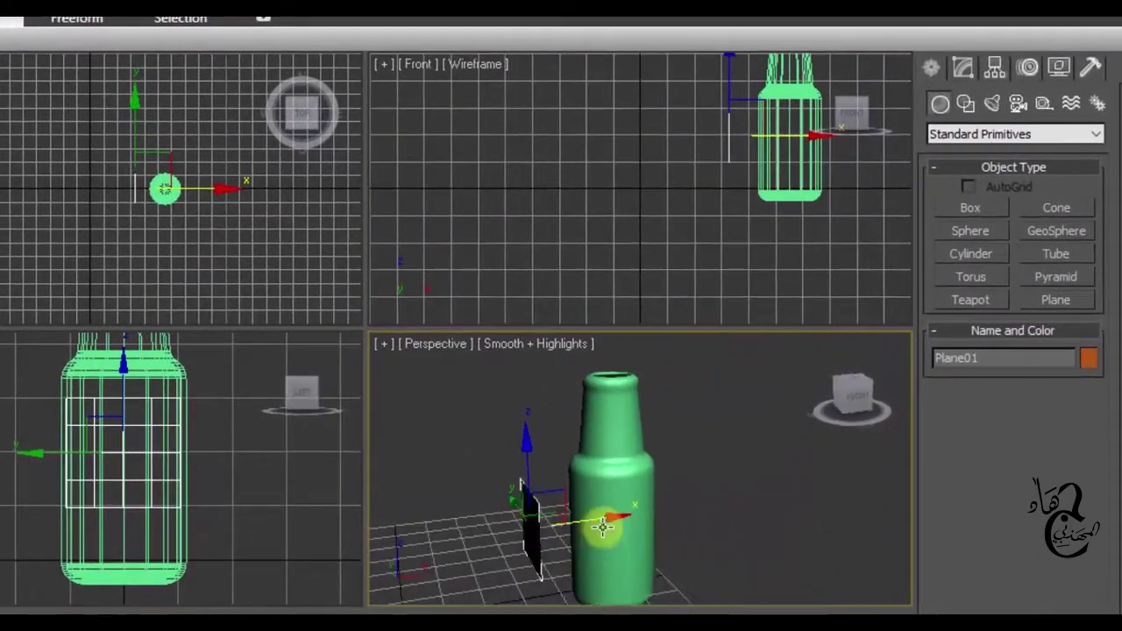
{"action": "middle_click_drag", "start_coordinate": [609, 526], "coordinate": [811, 441], "text": "alt"}
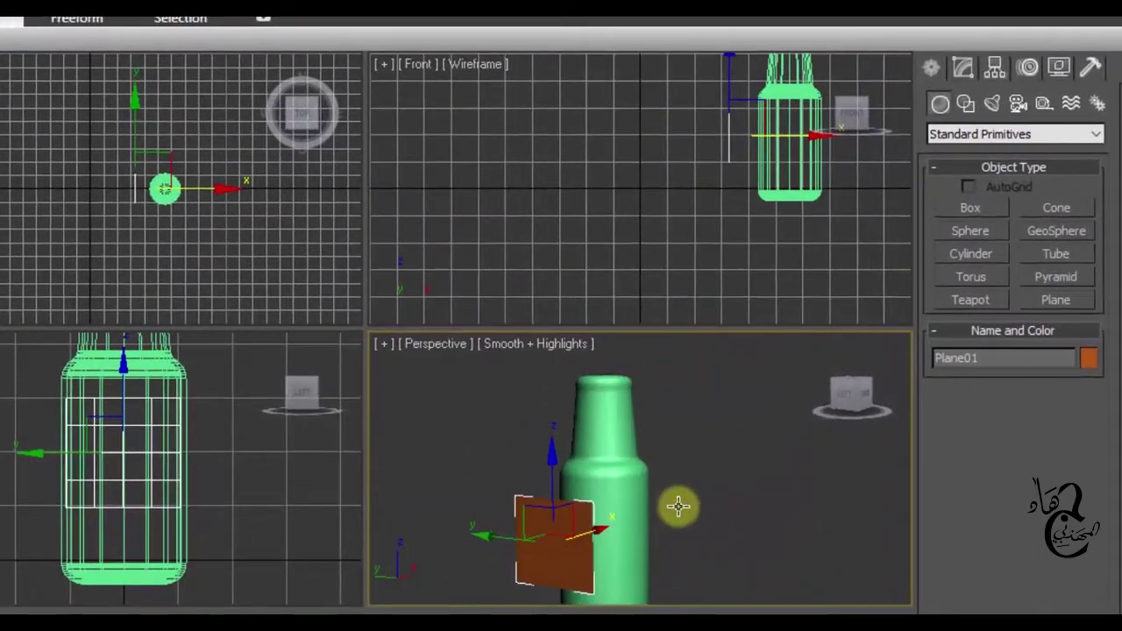
{"action": "left_click", "coordinate": [961, 136]}
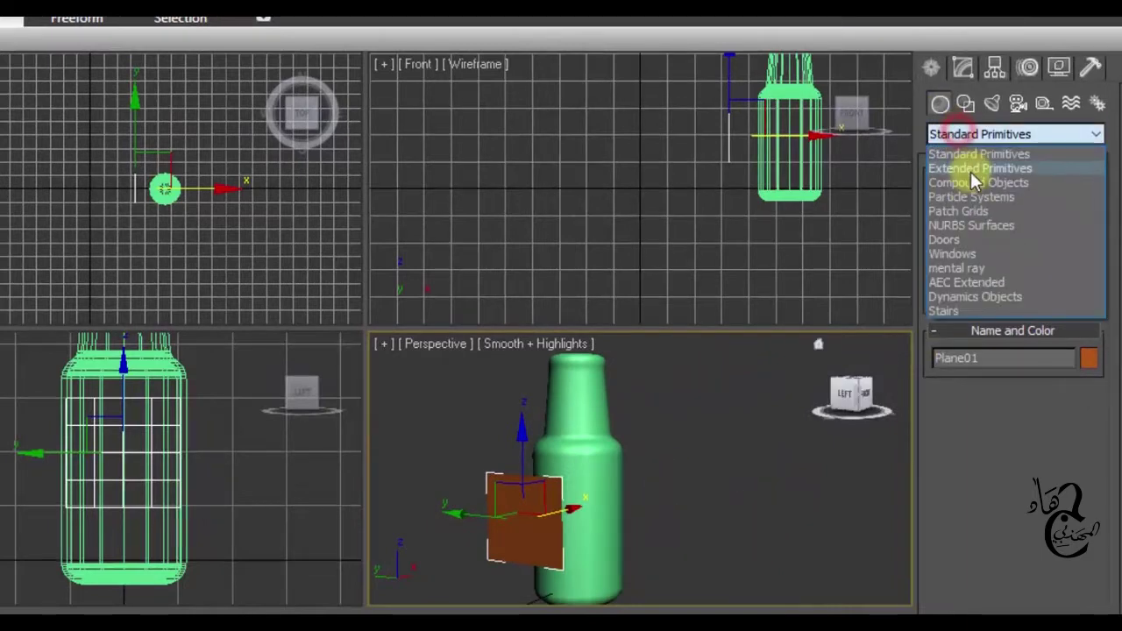
- Make the plane a Conform compound object wrapped onto the bottle, then move it aside
{"action": "left_click", "coordinate": [969, 184]}
{"action": "left_click", "coordinate": [970, 230]}
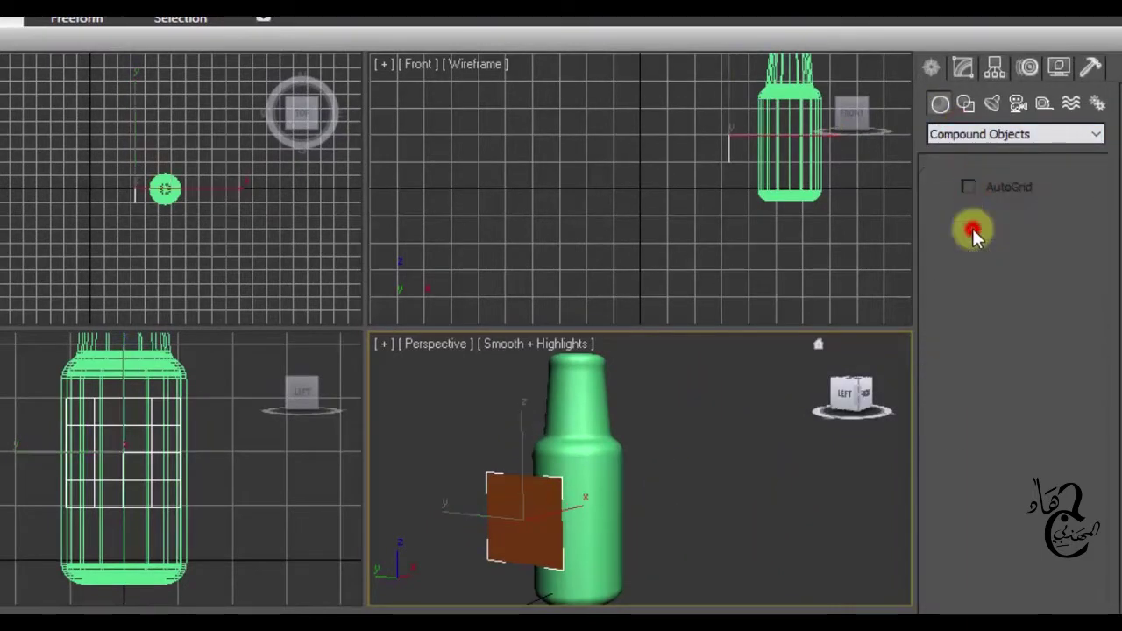
{"action": "left_click", "coordinate": [1005, 467]}
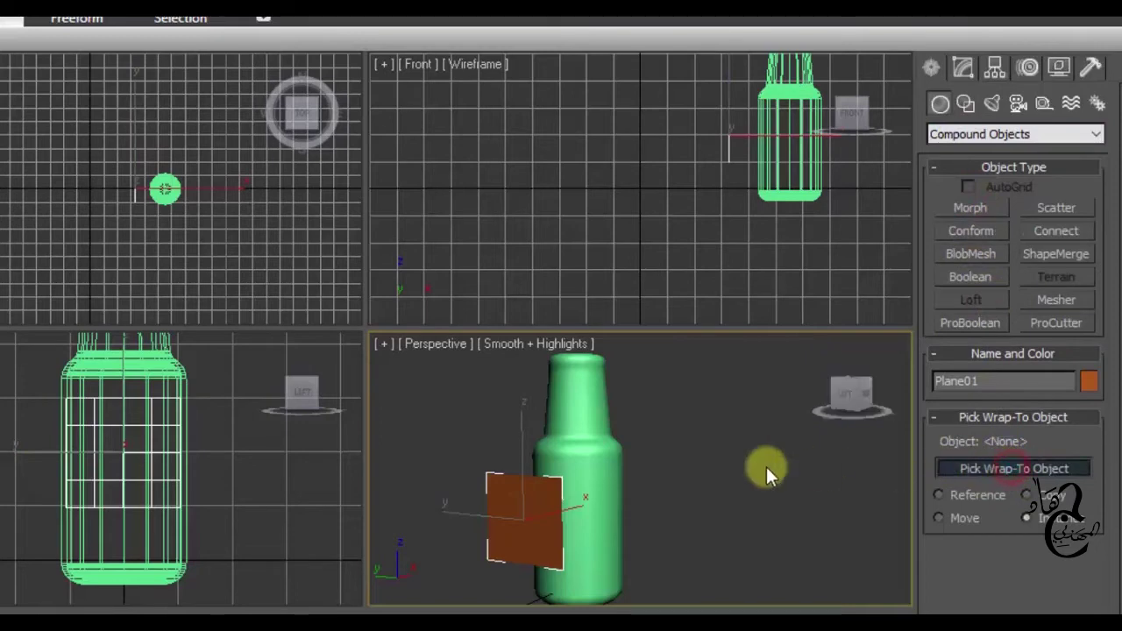
{"action": "left_click", "coordinate": [599, 462]}
{"action": "mouse_move", "coordinate": [674, 510]}
{"action": "middle_mouse_down", "text": "alt"}
{"action": "mouse_move", "coordinate": [684, 495]}
{"action": "mouse_move", "coordinate": [663, 493]}
{"action": "middle_mouse_up", "text": "alt"}
{"action": "key", "text": "w"}
{"action": "left_click_drag", "start_coordinate": [488, 511], "coordinate": [650, 512]}
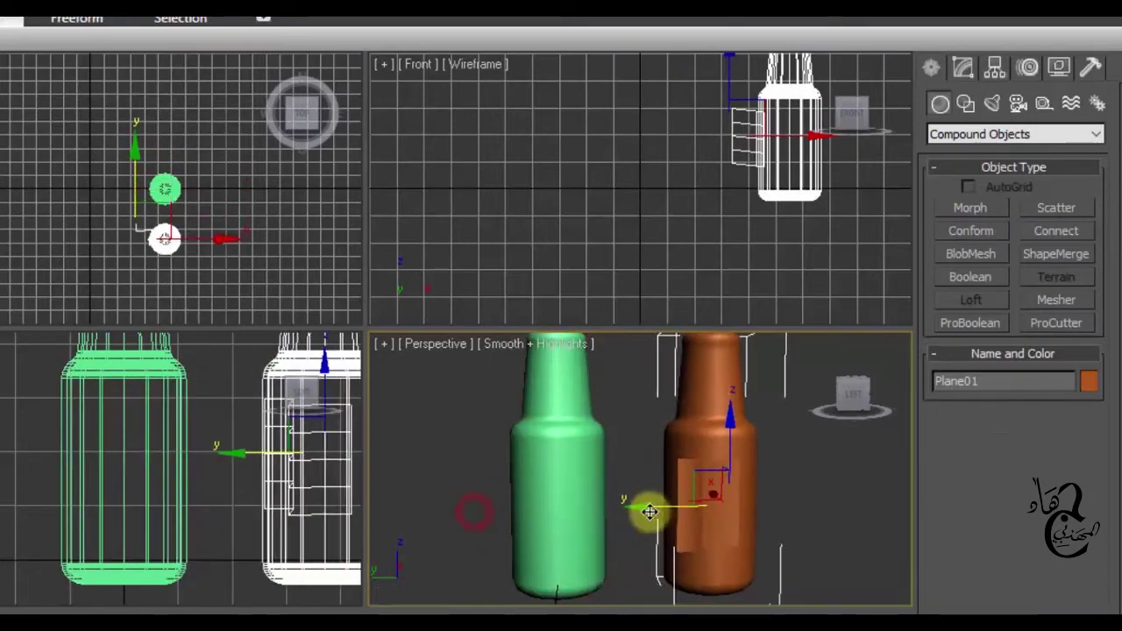
- Set the Conform to use vertex normals and raise its standoff distance to 1.22
{"action": "left_click", "coordinate": [968, 69]}
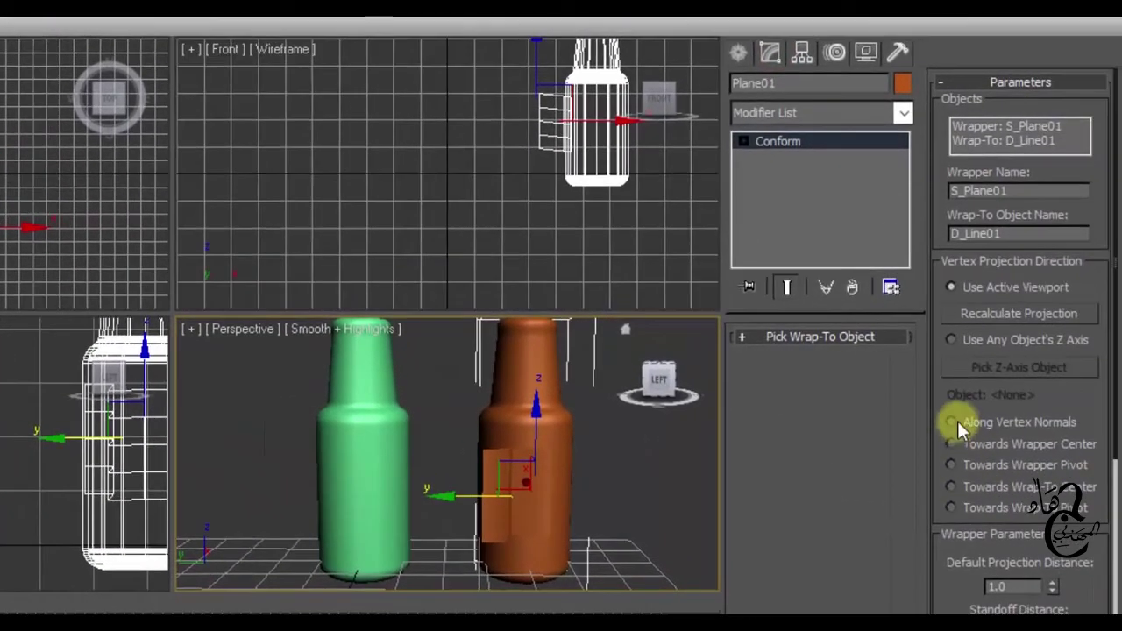
{"action": "left_click", "coordinate": [953, 420]}
{"action": "mouse_move", "coordinate": [612, 506]}
{"action": "middle_mouse_down", "text": "alt"}
{"action": "mouse_move", "coordinate": [532, 535]}
{"action": "mouse_move", "coordinate": [444, 531]}
{"action": "mouse_move", "coordinate": [413, 573]}
{"action": "mouse_move", "coordinate": [526, 596]}
{"action": "mouse_move", "coordinate": [560, 530]}
{"action": "mouse_move", "coordinate": [333, 376]}
{"action": "mouse_move", "coordinate": [383, 406]}
{"action": "mouse_move", "coordinate": [441, 522]}
{"action": "mouse_move", "coordinate": [574, 496]}
{"action": "mouse_move", "coordinate": [436, 496]}
{"action": "mouse_move", "coordinate": [501, 508]}
{"action": "middle_mouse_up", "text": "alt"}
{"action": "scroll", "coordinate": [561, 526], "scroll_direction": "up", "scroll_amount": 5}
{"action": "scroll", "coordinate": [472, 496], "scroll_direction": "down", "scroll_amount": 3}
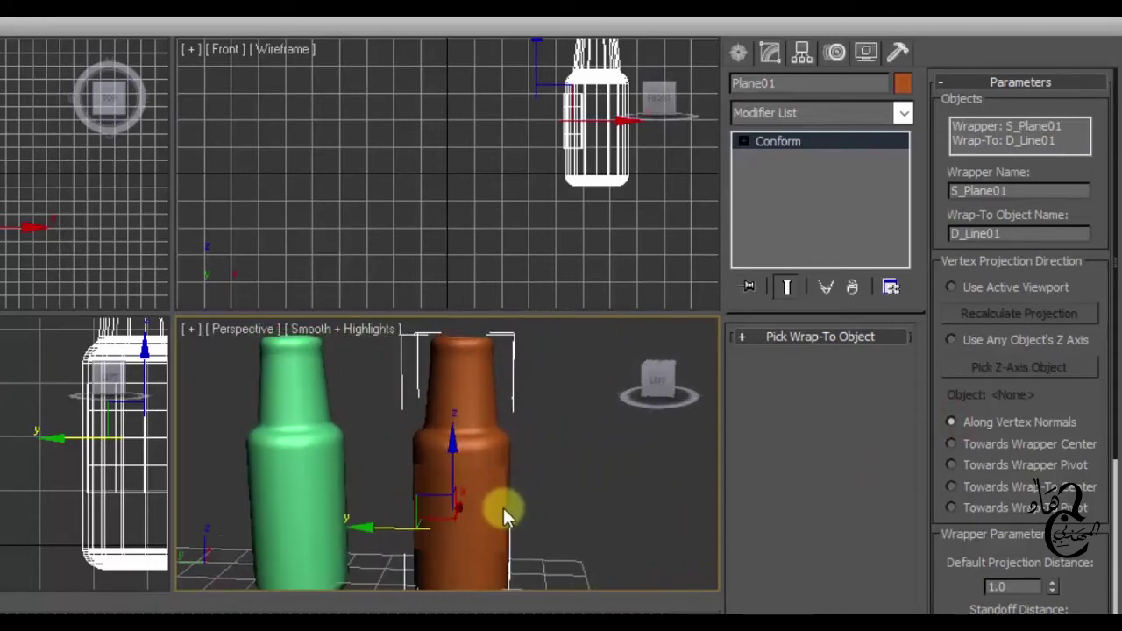
{"action": "scroll", "coordinate": [967, 590], "scroll_direction": "down", "scroll_amount": 3}
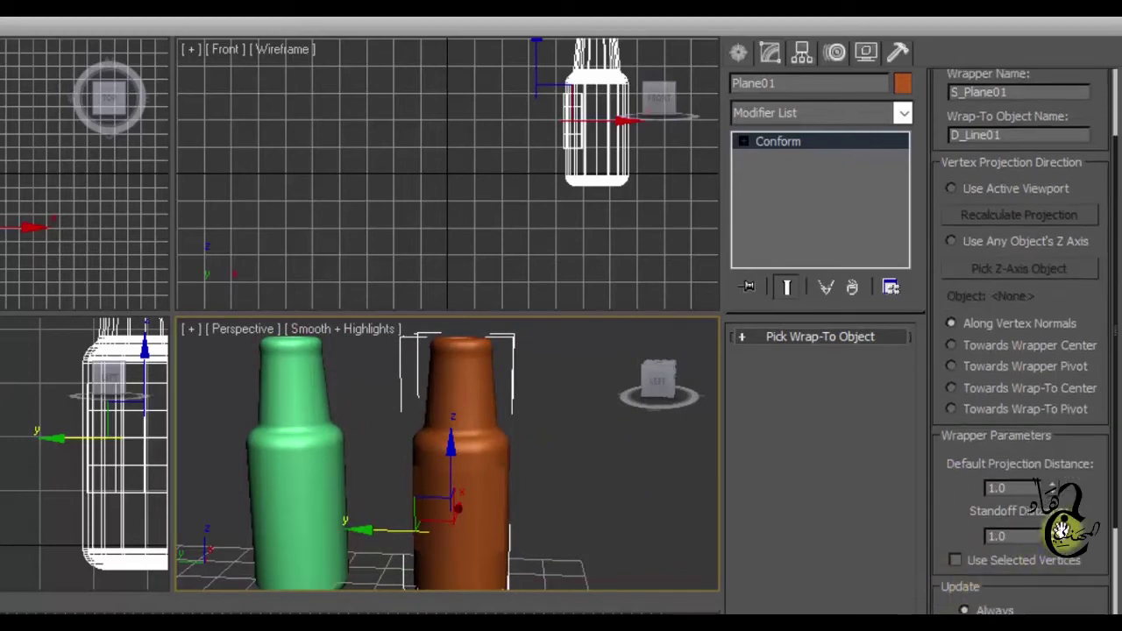
{"action": "left_click_drag", "start_coordinate": [1050, 536], "coordinate": [1050, 526]}
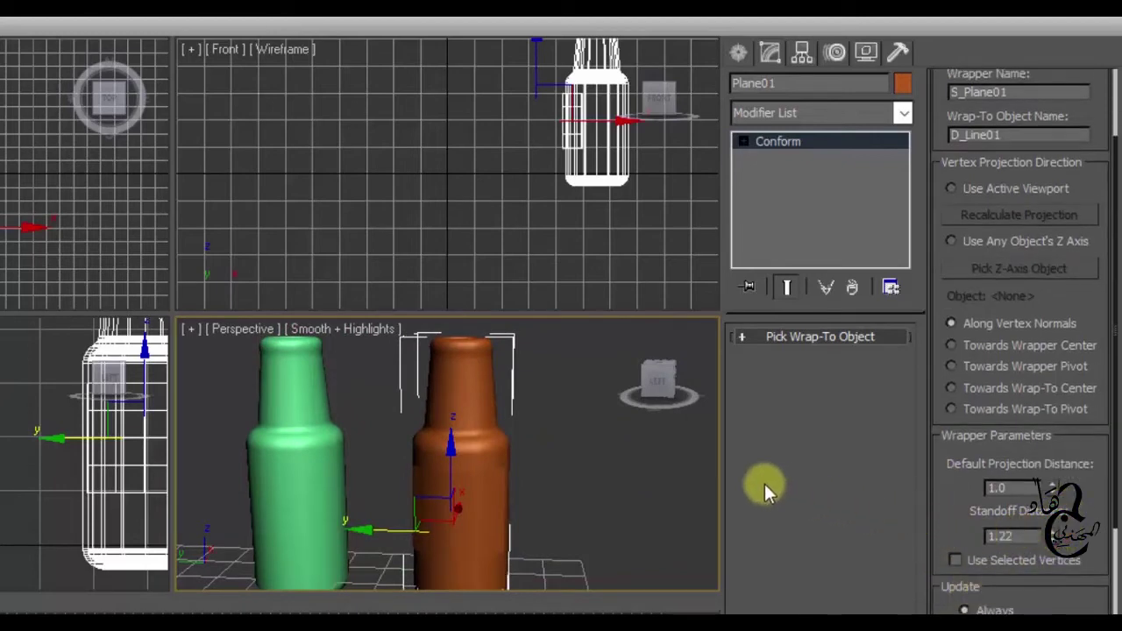
{"action": "left_click", "coordinate": [824, 120]}
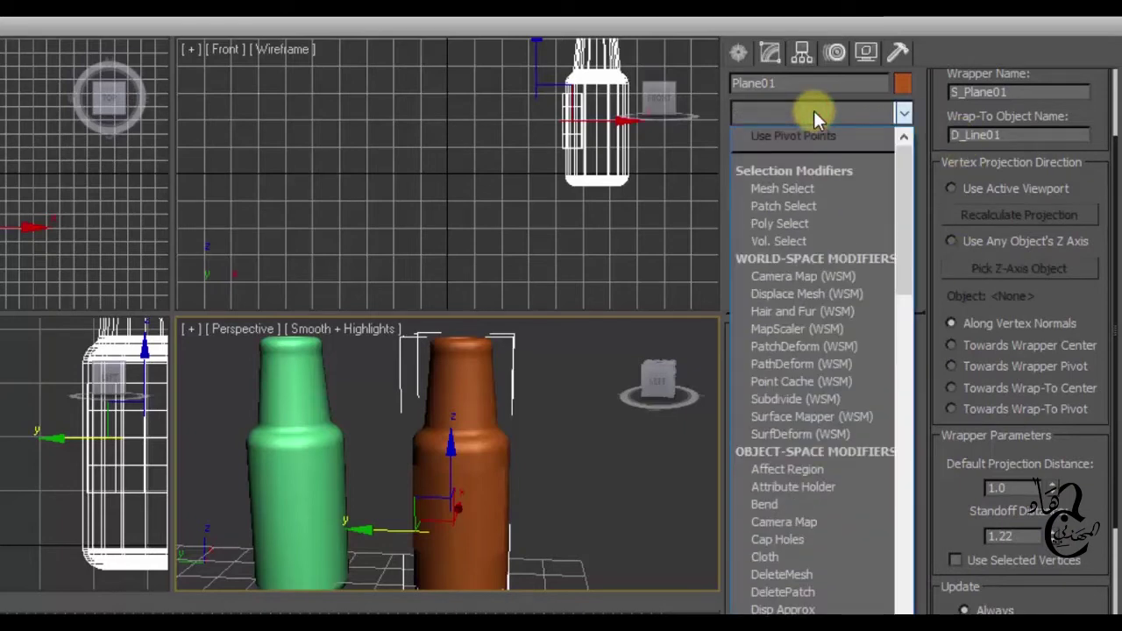
- Add Edit Poly, delete the bottle-shaped element, and move the label band onto the green bottle
{"action": "scroll", "coordinate": [793, 243], "scroll_direction": "down", "scroll_amount": 7}
{"action": "scroll", "coordinate": [793, 168], "scroll_direction": "down", "scroll_amount": 2}
{"action": "left_click", "coordinate": [776, 187]}
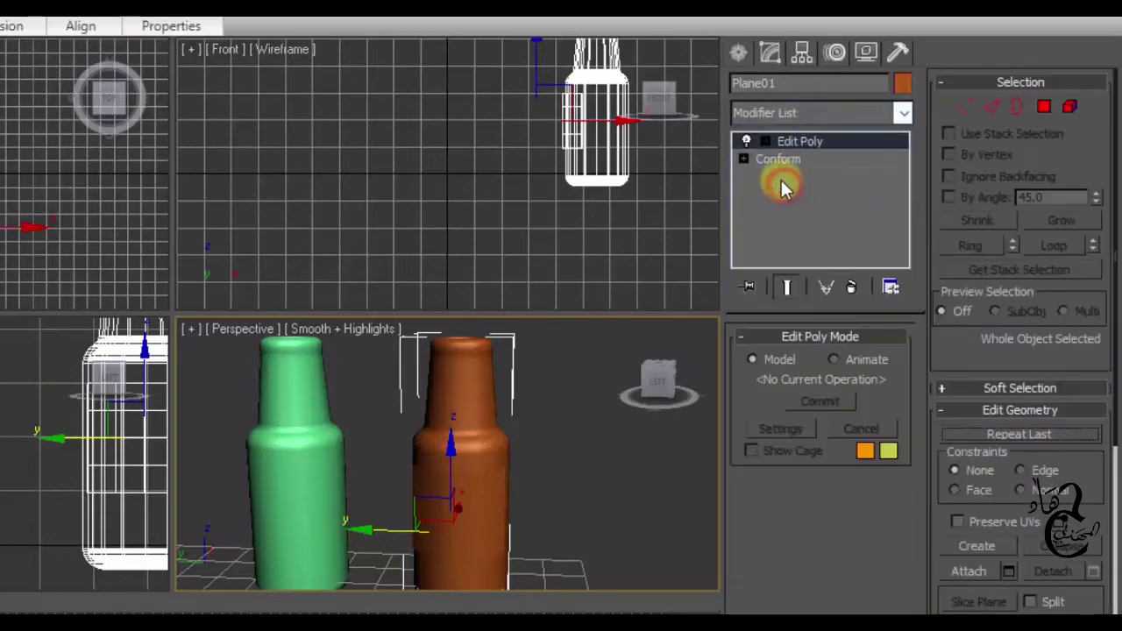
{"action": "left_click", "coordinate": [765, 142]}
{"action": "left_click", "coordinate": [816, 228]}
{"action": "left_click", "coordinate": [462, 370]}
{"action": "key", "text": "Delete"}
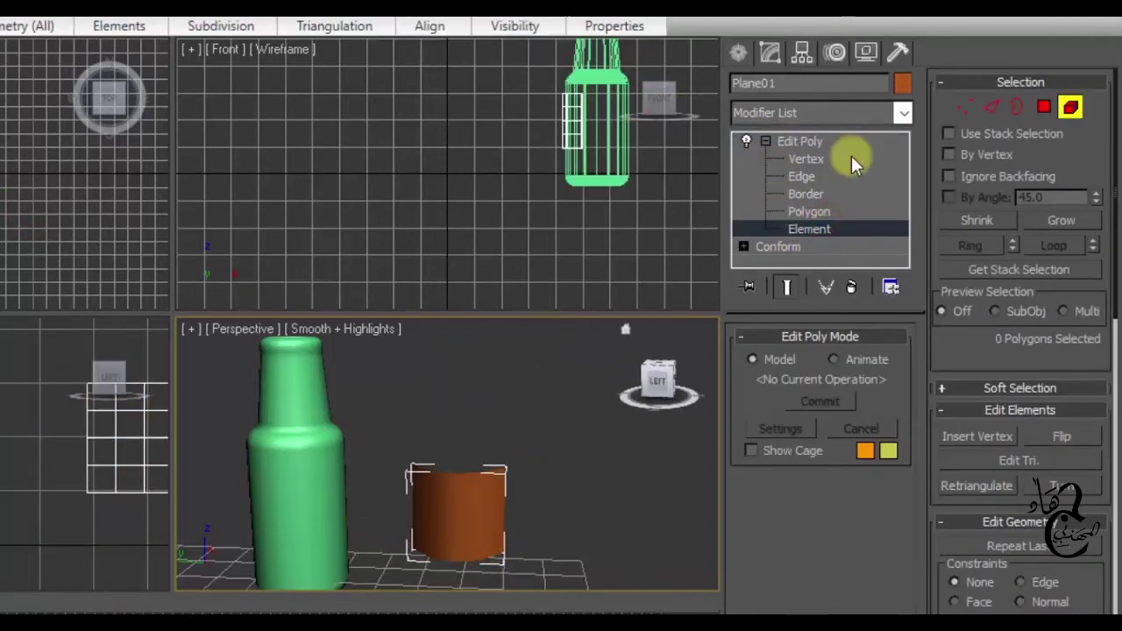
{"action": "left_click", "coordinate": [1070, 107]}
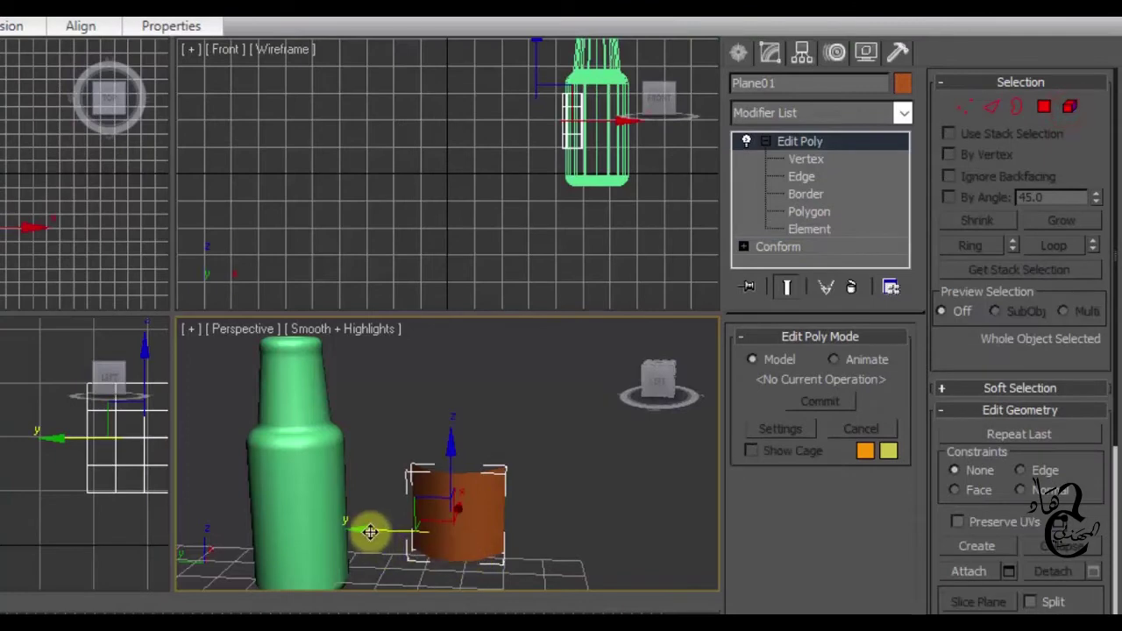
{"action": "left_click_drag", "start_coordinate": [369, 532], "coordinate": [224, 548]}
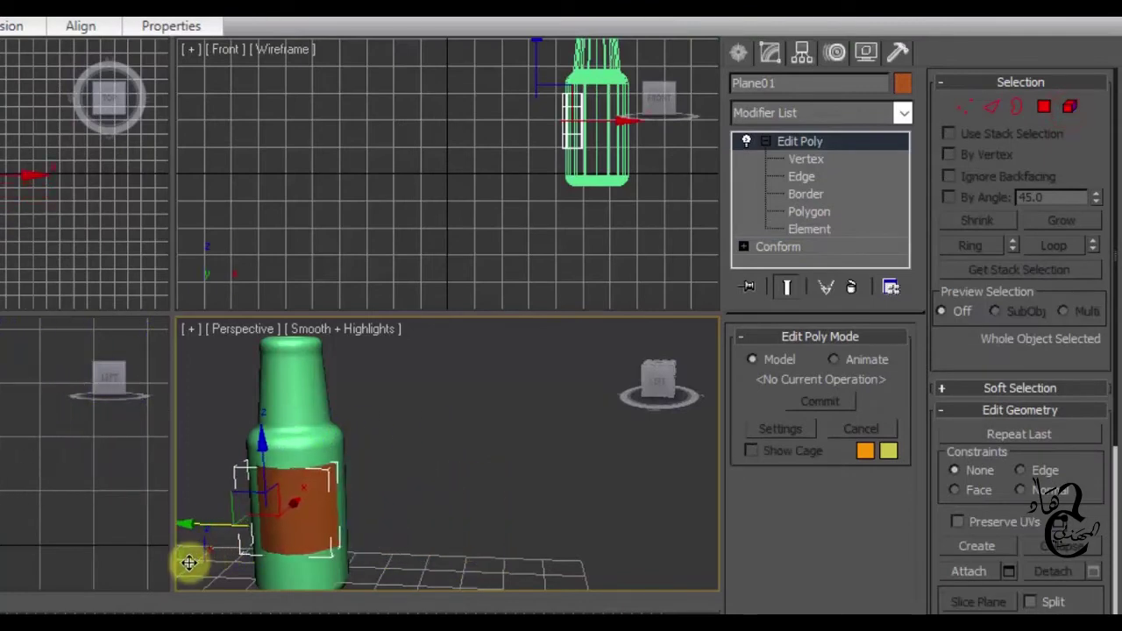
- Maximize Perspective facing the labelled bottle, then open the Material Editor
{"action": "mouse_move", "coordinate": [186, 565]}
{"action": "middle_mouse_down", "text": "alt"}
{"action": "mouse_move", "coordinate": [463, 482]}
{"action": "mouse_move", "coordinate": [380, 564]}
{"action": "mouse_move", "coordinate": [366, 504]}
{"action": "mouse_move", "coordinate": [564, 445]}
{"action": "middle_mouse_up", "text": "alt"}
{"action": "key", "text": "alt+w"}
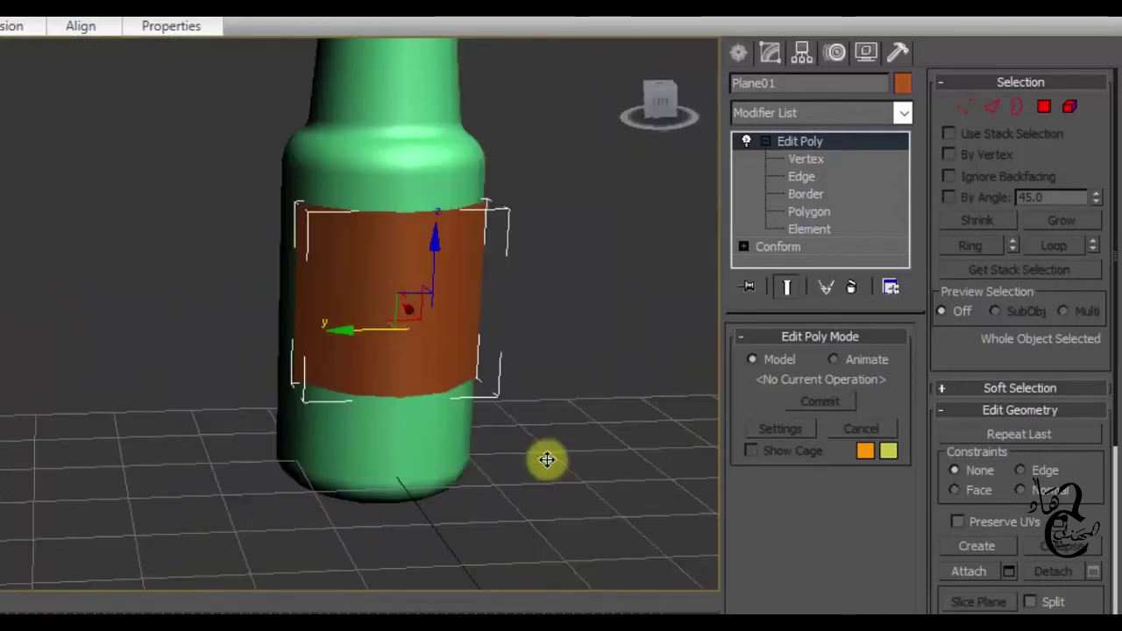
{"action": "mouse_move", "coordinate": [467, 339]}
{"action": "middle_mouse_down", "text": "alt"}
{"action": "mouse_move", "coordinate": [532, 444]}
{"action": "mouse_move", "coordinate": [493, 421]}
{"action": "mouse_move", "coordinate": [521, 420]}
{"action": "mouse_move", "coordinate": [611, 465]}
{"action": "mouse_move", "coordinate": [601, 450]}
{"action": "middle_mouse_up", "text": "alt"}
{"action": "scroll", "coordinate": [534, 395], "scroll_direction": "down", "scroll_amount": 5}
{"action": "middle_click_drag", "start_coordinate": [533, 395], "coordinate": [475, 418], "text": "alt"}
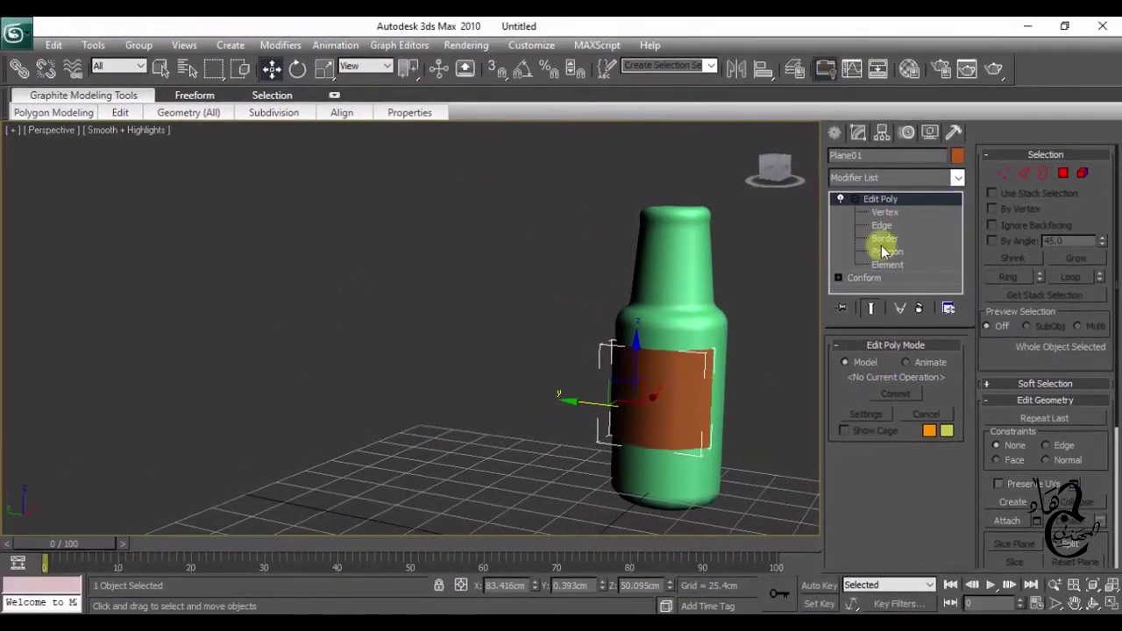
{"action": "left_click", "coordinate": [908, 70]}
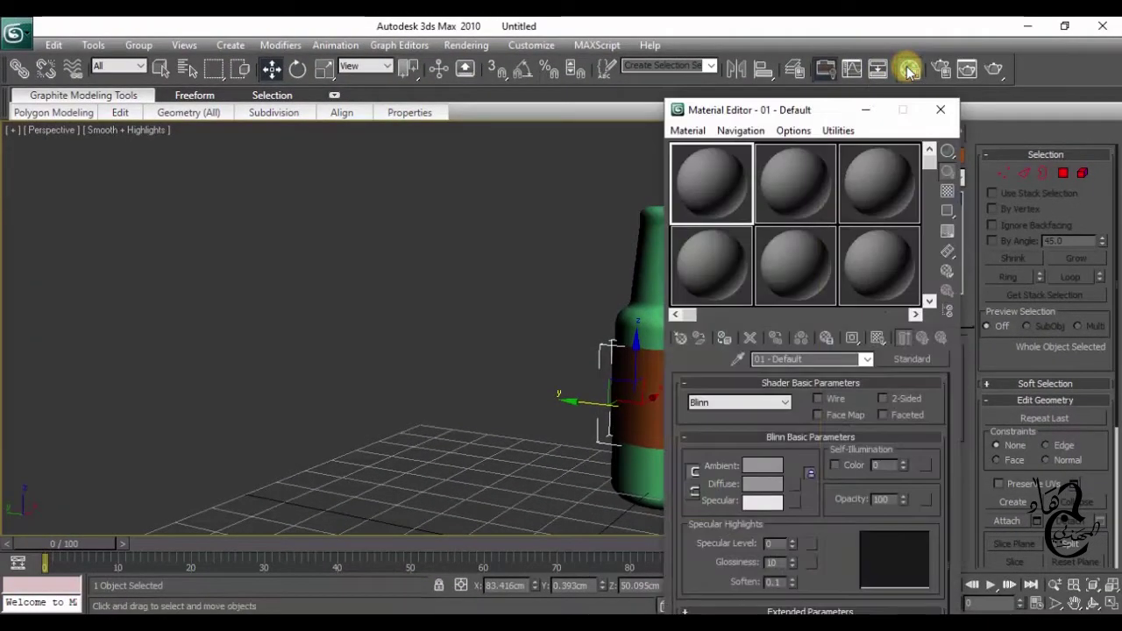
- Give the first material a qsd.jpg Bitmap diffuse map and apply it to the label
{"action": "left_click_drag", "start_coordinate": [768, 119], "coordinate": [191, 87]}
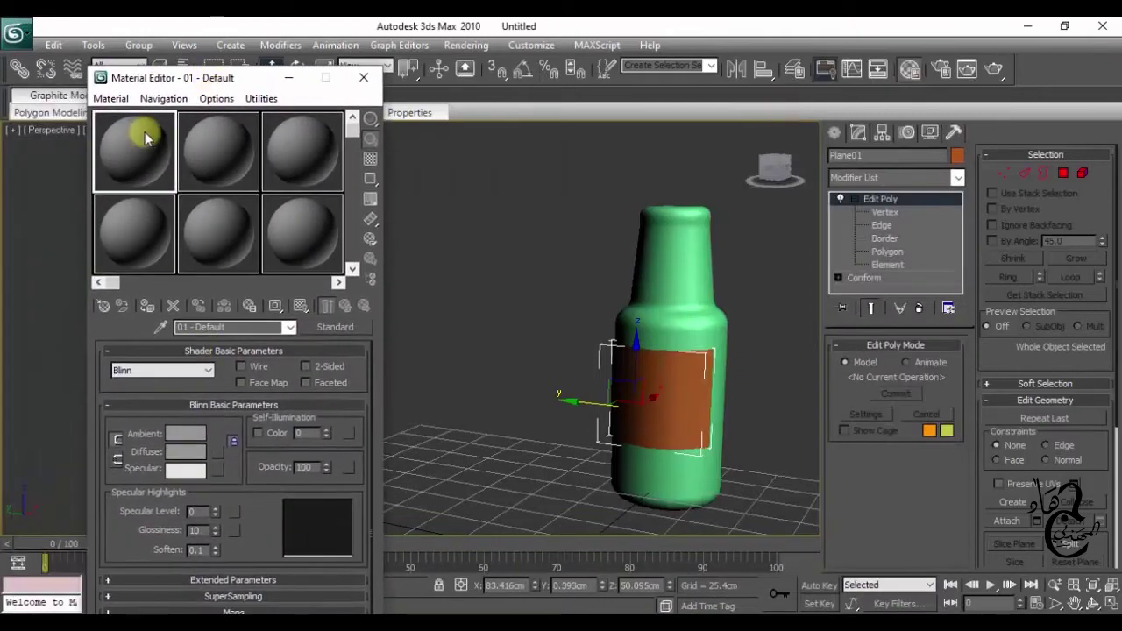
{"action": "left_click", "coordinate": [217, 453]}
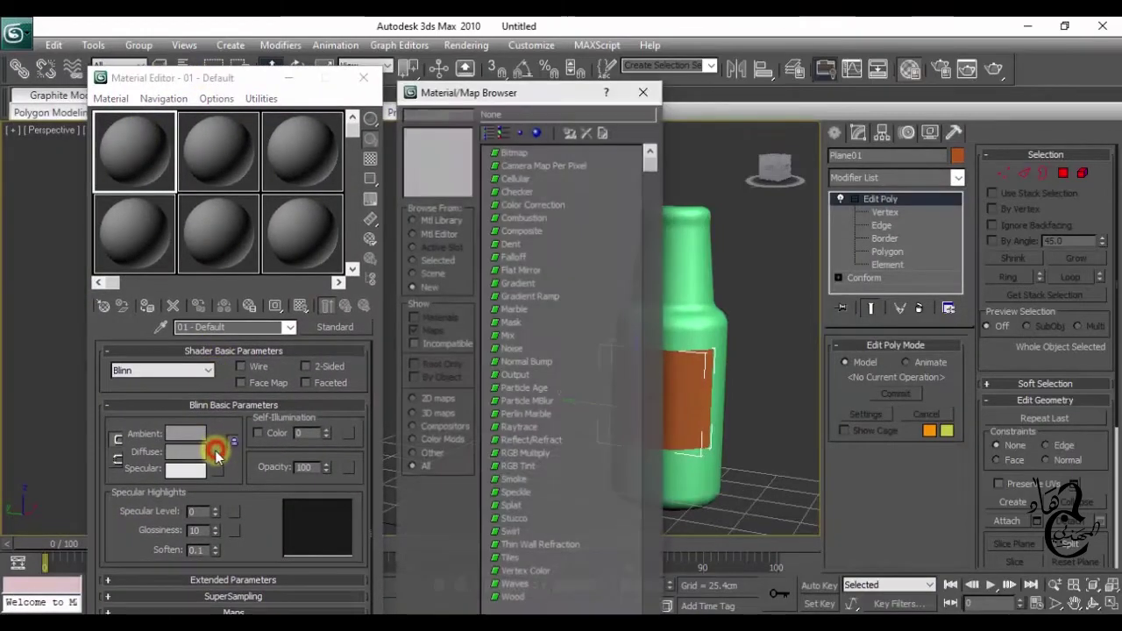
{"action": "double_click", "coordinate": [513, 152]}
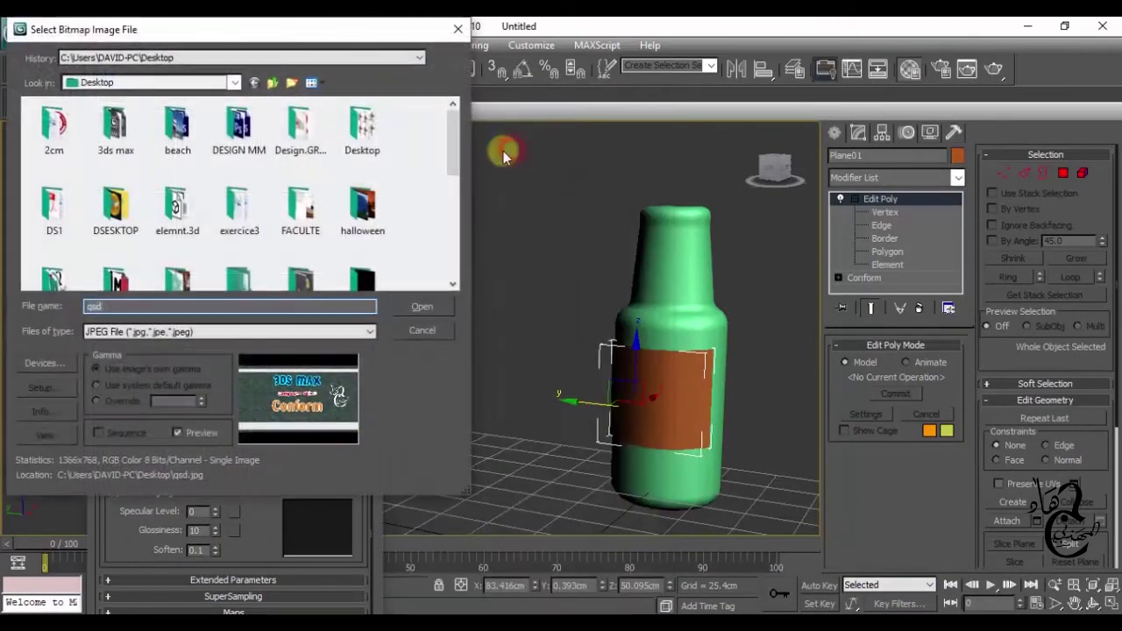
{"action": "left_click_drag", "start_coordinate": [445, 145], "coordinate": [445, 247]}
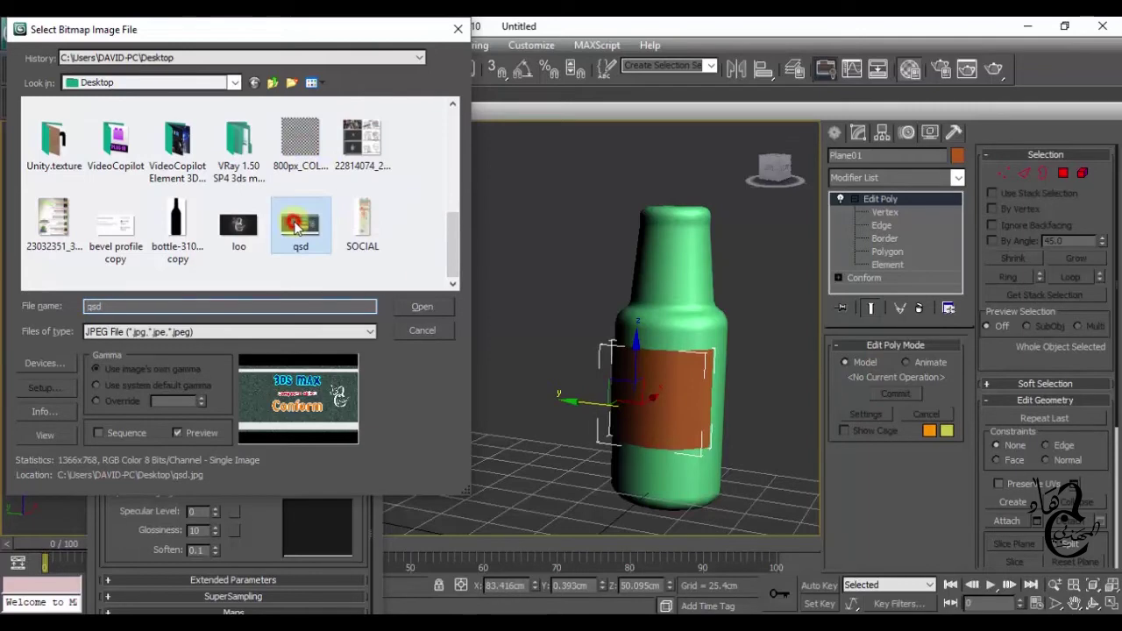
{"action": "left_click", "coordinate": [417, 310]}
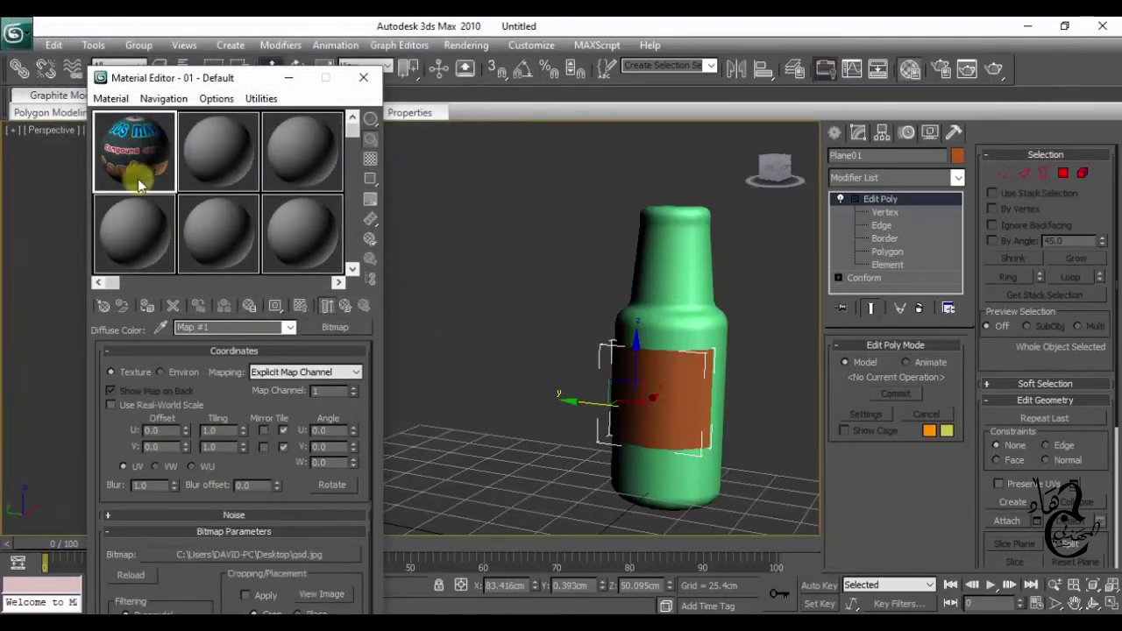
{"action": "left_click_drag", "start_coordinate": [654, 392], "coordinate": [654, 391]}
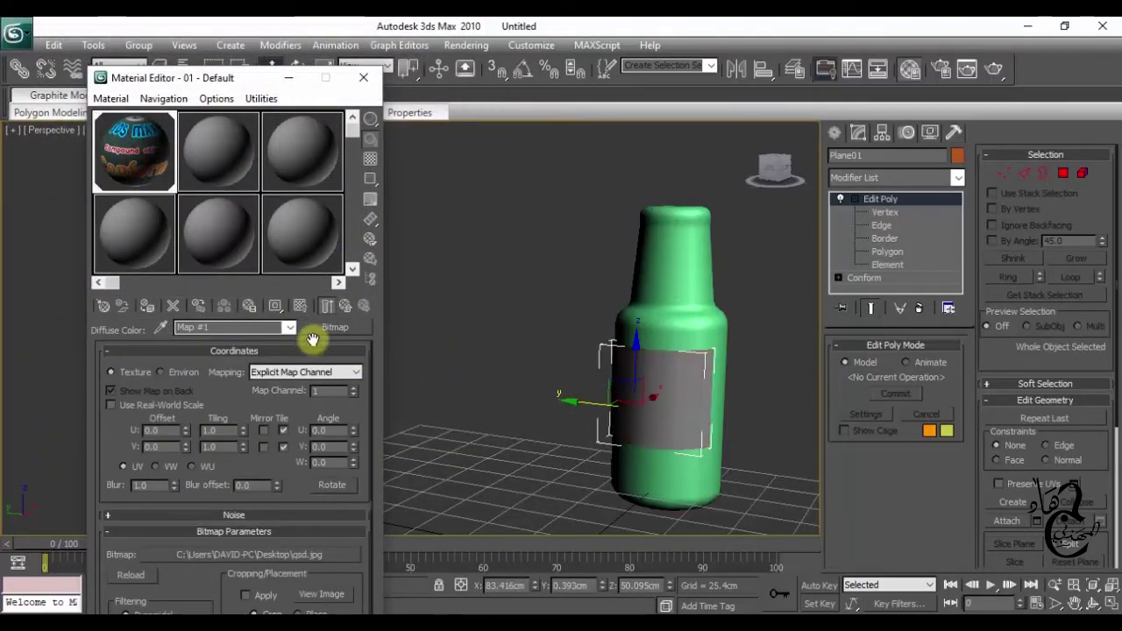
{"action": "middle_click_drag", "start_coordinate": [628, 363], "coordinate": [661, 368], "text": "alt"}
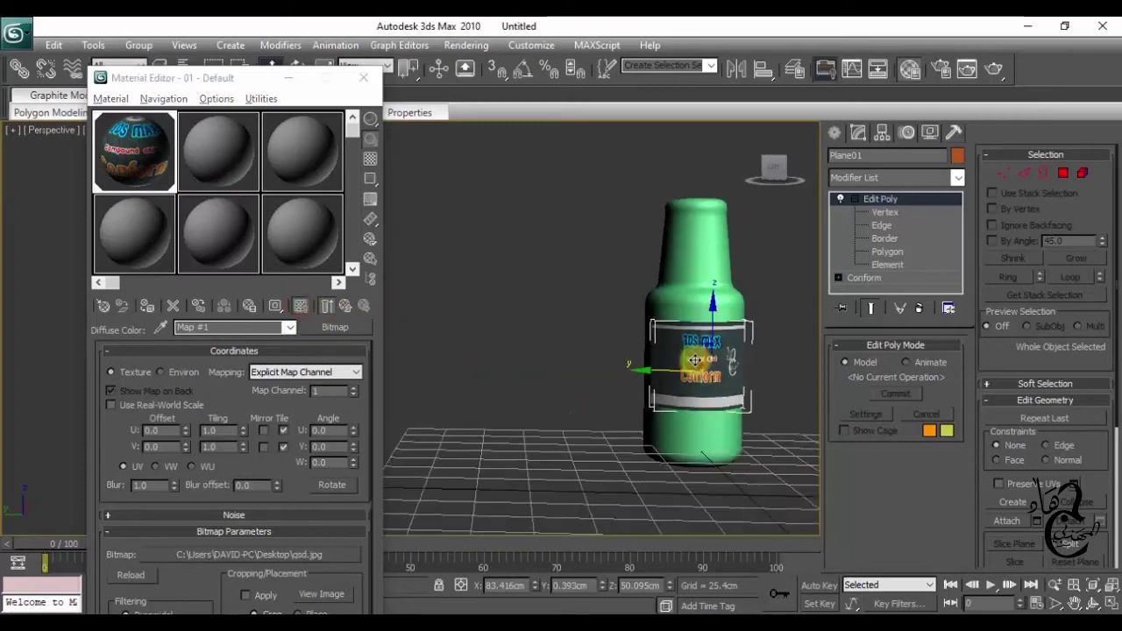
- Give the second material the checker bitmap, assign it to the bottle body, and show it in the viewport
{"action": "left_click", "coordinate": [226, 166]}
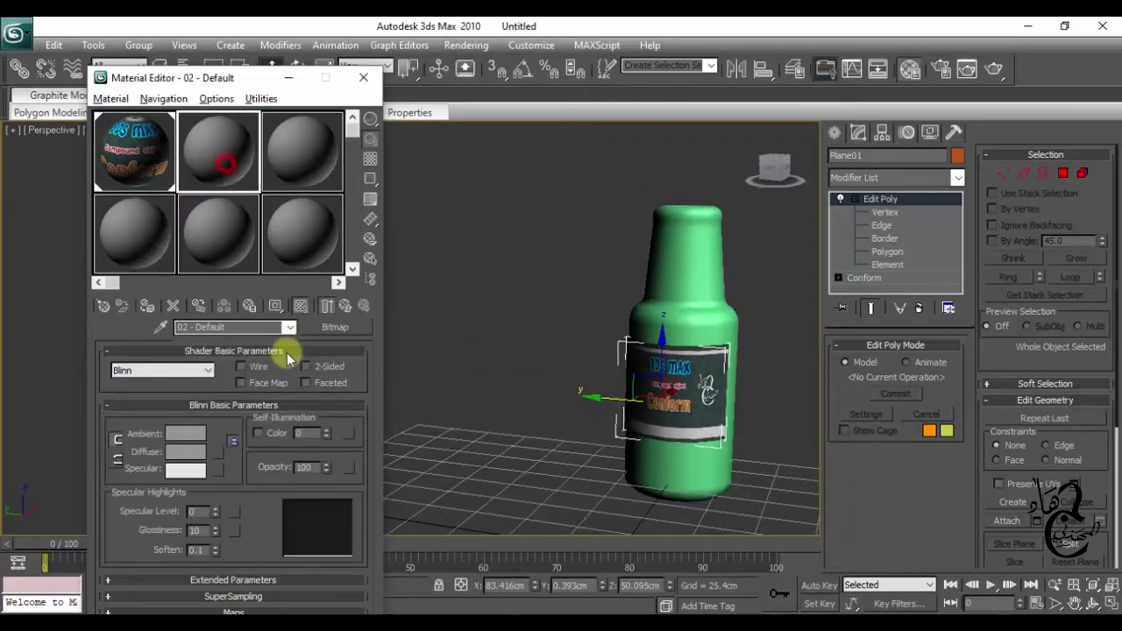
{"action": "left_click", "coordinate": [217, 452]}
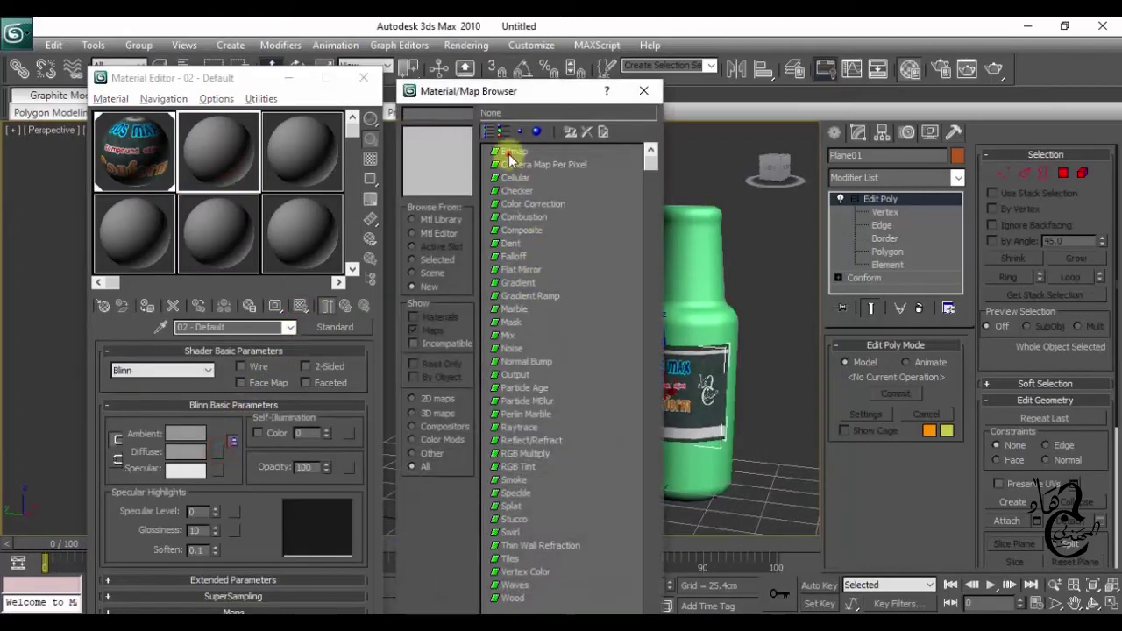
{"action": "double_click", "coordinate": [513, 154]}
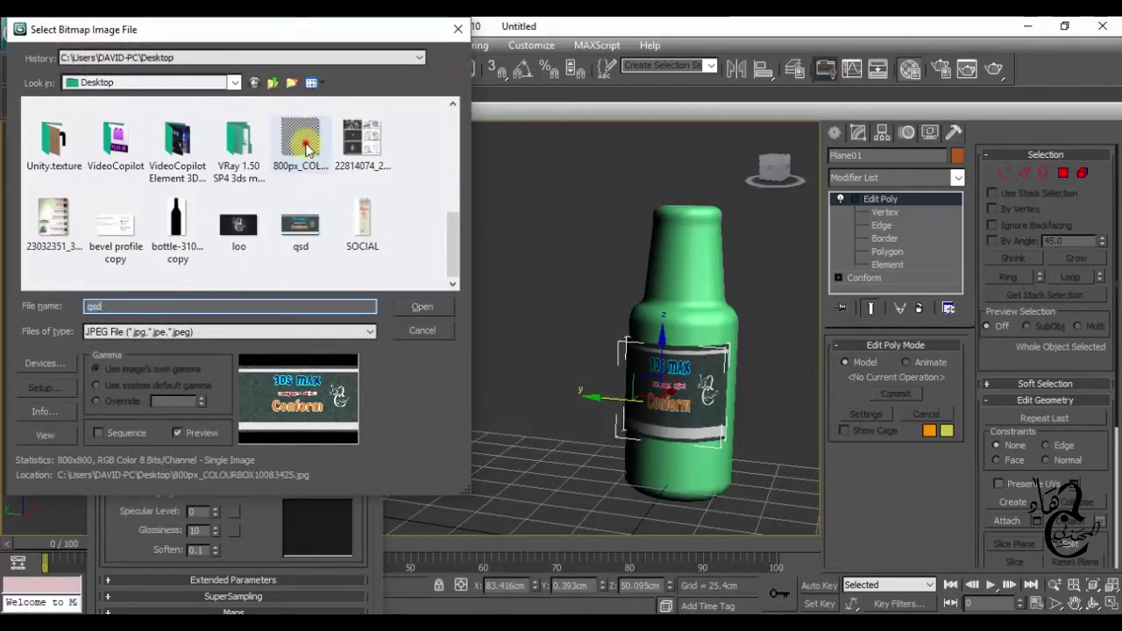
{"action": "double_click", "coordinate": [306, 150]}
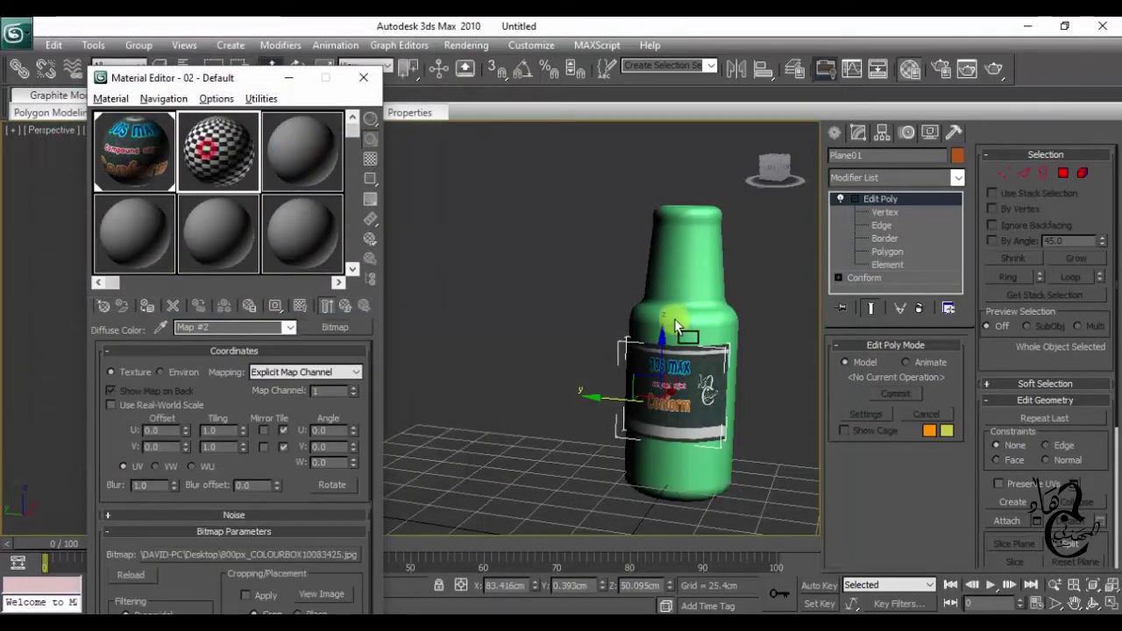
{"action": "left_click_drag", "start_coordinate": [675, 329], "coordinate": [682, 313]}
{"action": "left_click", "coordinate": [300, 308]}
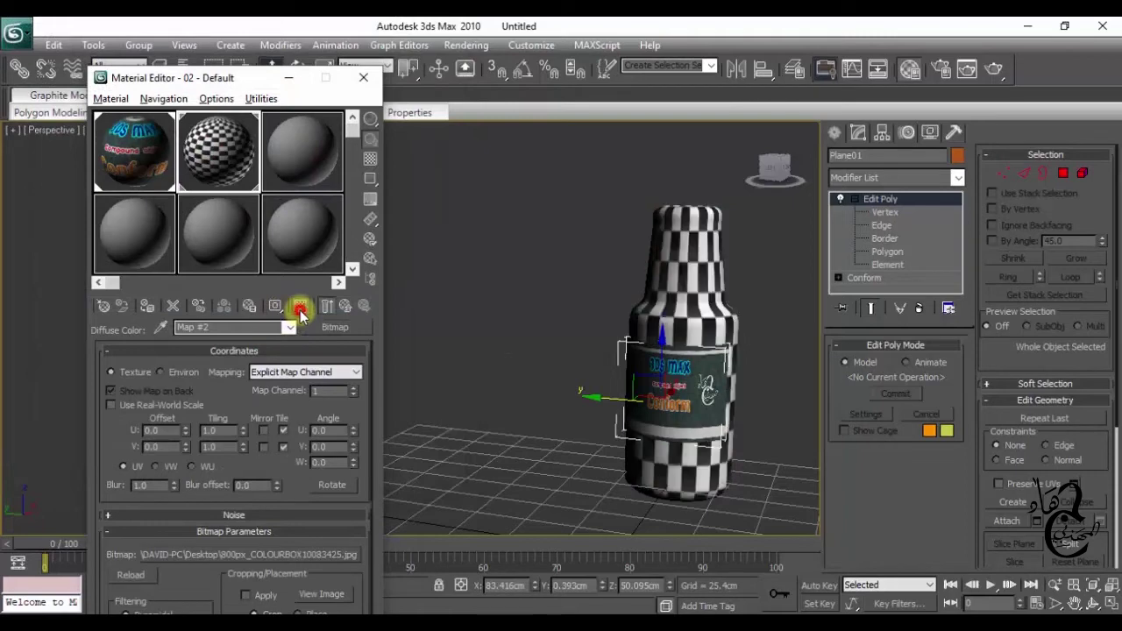
{"action": "left_click", "coordinate": [364, 79]}
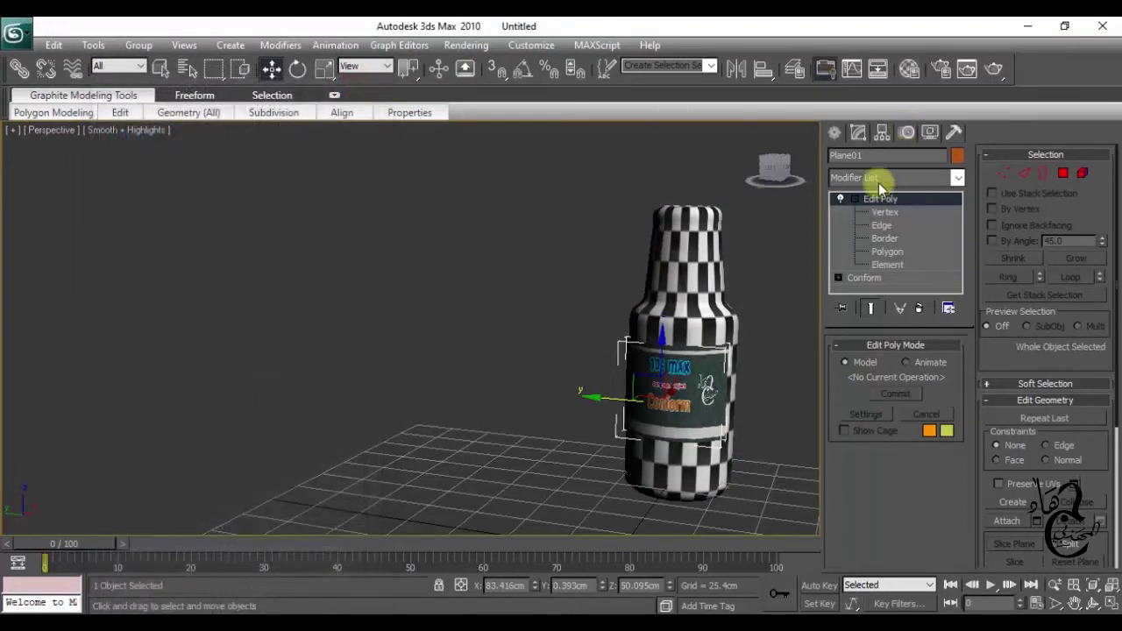
- Add a UVW Map modifier to the bottle body with Box projection
{"action": "left_click", "coordinate": [715, 265]}
{"action": "left_click", "coordinate": [856, 179]}
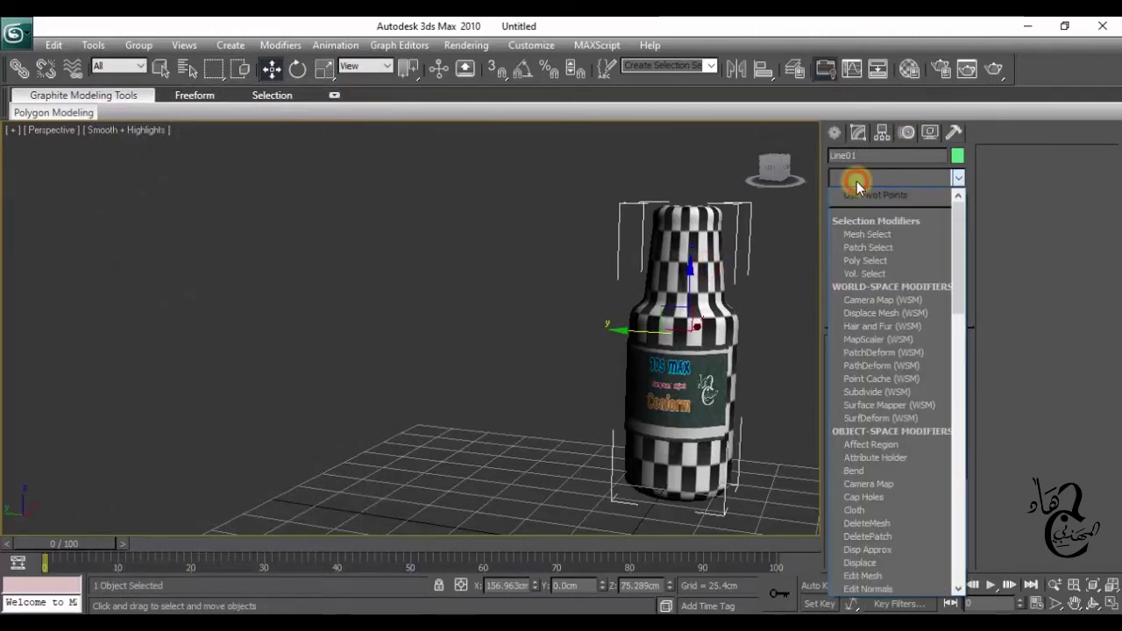
{"action": "key", "text": "u"}
{"action": "left_click", "coordinate": [872, 473]}
{"action": "left_click", "coordinate": [864, 453]}
{"action": "left_click", "coordinate": [873, 438]}
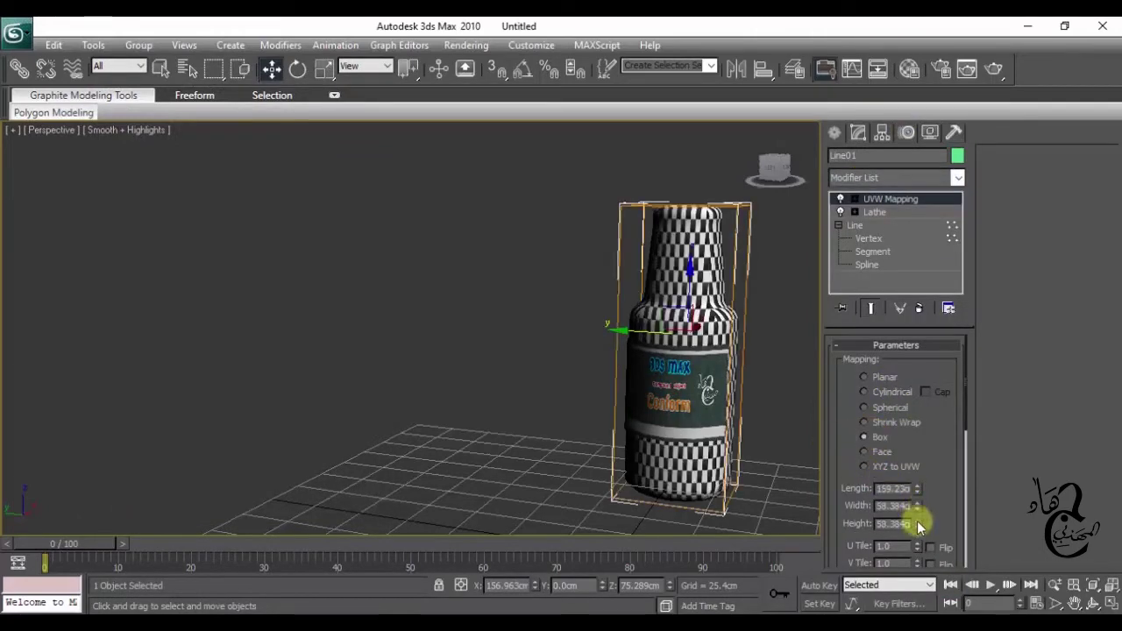
- Adjust the mapping gizmo's tiling, length and height to shrink the checker squares, then review the bottle
{"action": "left_click_drag", "start_coordinate": [917, 546], "coordinate": [922, 576]}
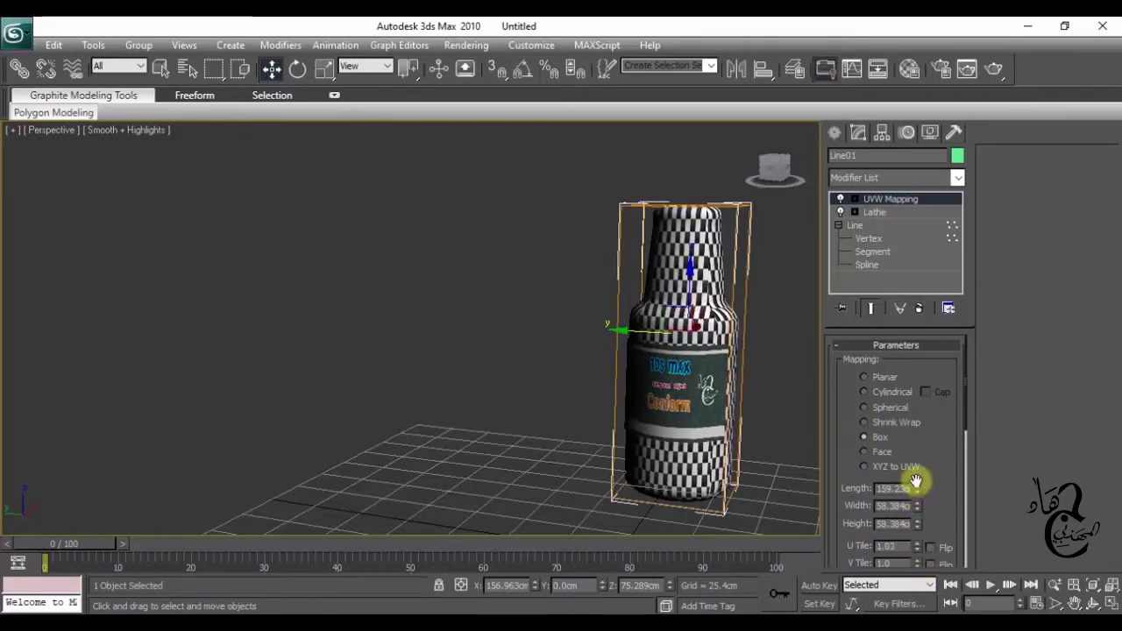
{"action": "left_click_drag", "start_coordinate": [916, 486], "coordinate": [915, 496]}
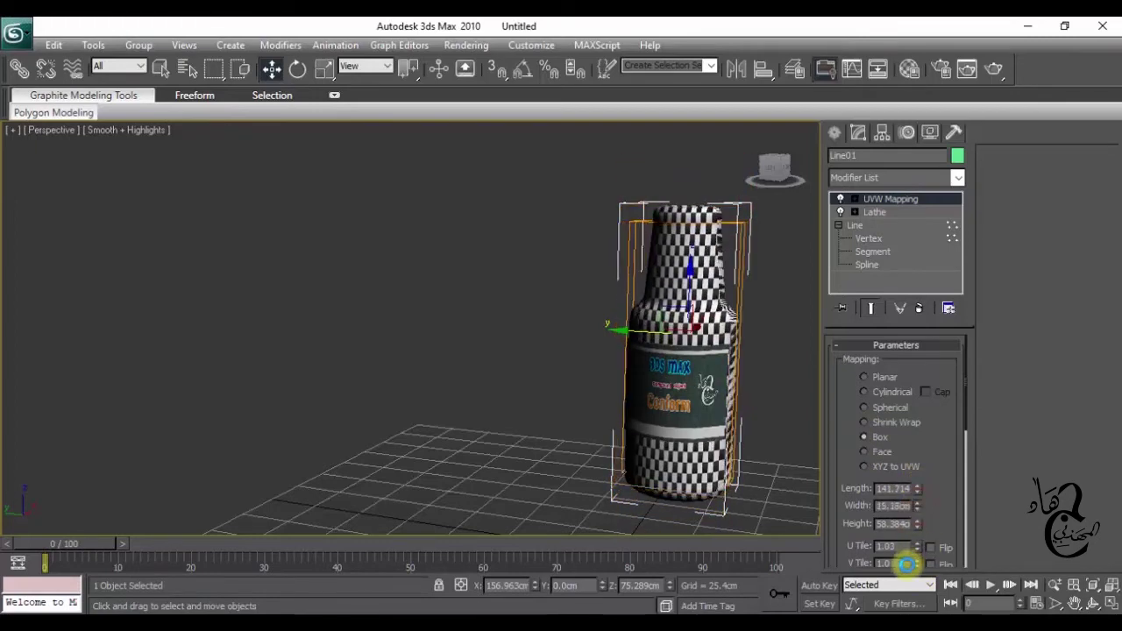
{"action": "left_click_drag", "start_coordinate": [918, 523], "coordinate": [918, 503]}
{"action": "middle_click_drag", "start_coordinate": [576, 338], "coordinate": [704, 356]}
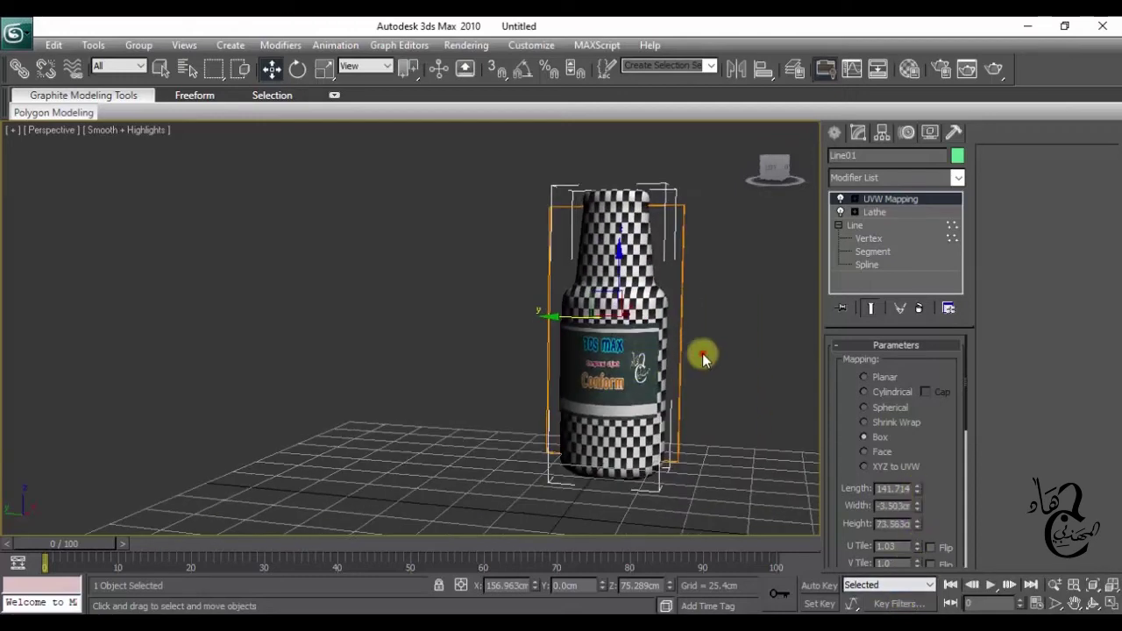
{"action": "left_click", "coordinate": [704, 356]}
{"action": "key", "text": "alt+w"}
{"action": "key", "text": "alt+w"}
{"action": "scroll", "coordinate": [650, 377], "scroll_direction": "up", "scroll_amount": 5}
{"action": "scroll", "coordinate": [650, 376], "scroll_direction": "down", "scroll_amount": 3}
{"action": "scroll", "coordinate": [646, 396], "scroll_direction": "down", "scroll_amount": 2}
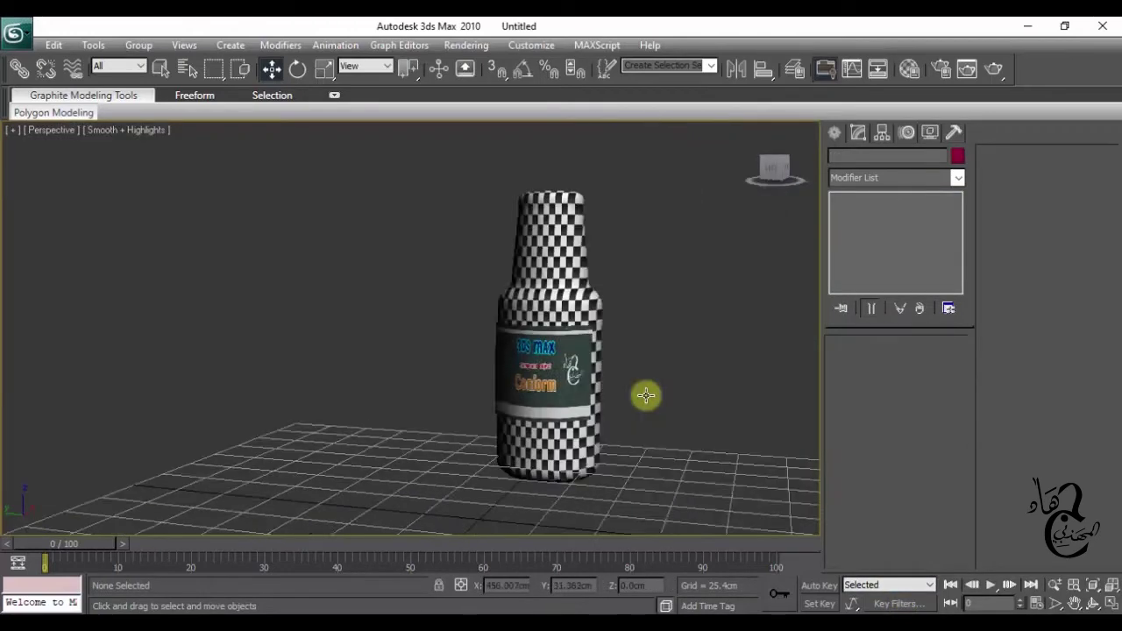
{"action": "scroll", "coordinate": [510, 396], "scroll_direction": "up", "scroll_amount": 2}
{"action": "scroll", "coordinate": [511, 396], "scroll_direction": "up", "scroll_amount": 2}
{"action": "middle_click_drag", "start_coordinate": [513, 402], "coordinate": [419, 411], "text": "alt"}
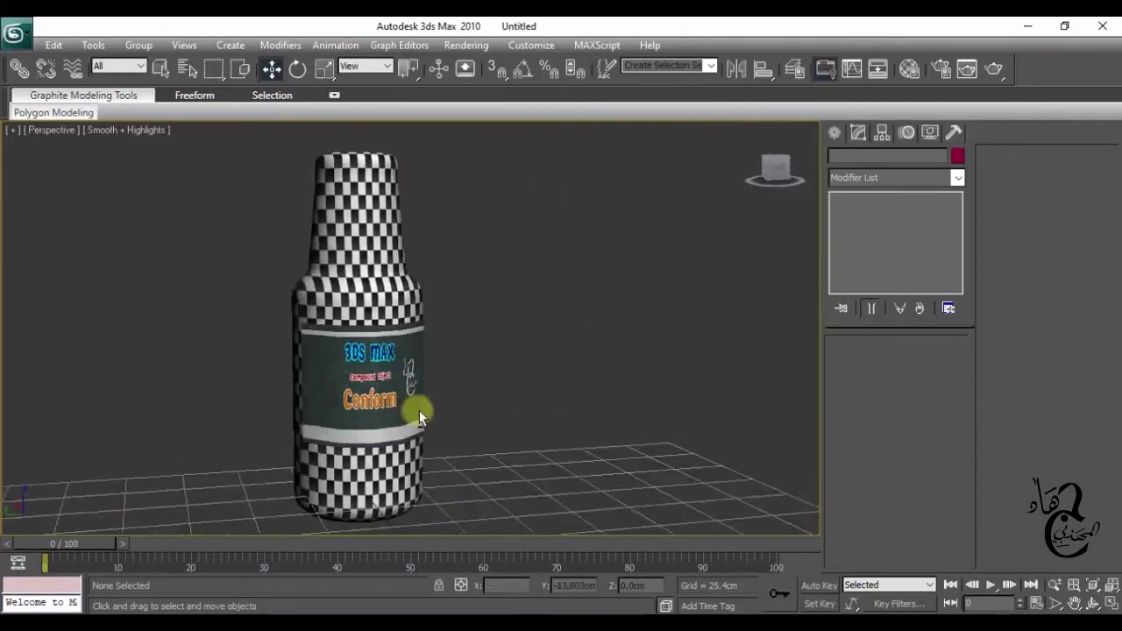
{"action": "scroll", "coordinate": [418, 410], "scroll_direction": "up", "scroll_amount": 3}
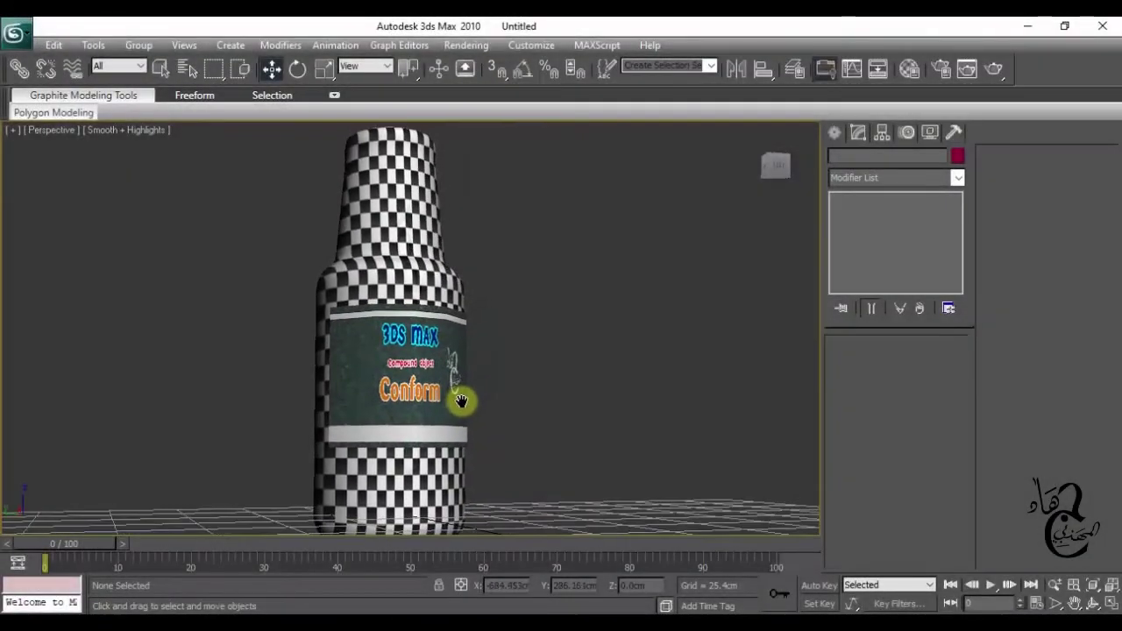
{"action": "middle_click_drag", "start_coordinate": [461, 400], "coordinate": [451, 401]}
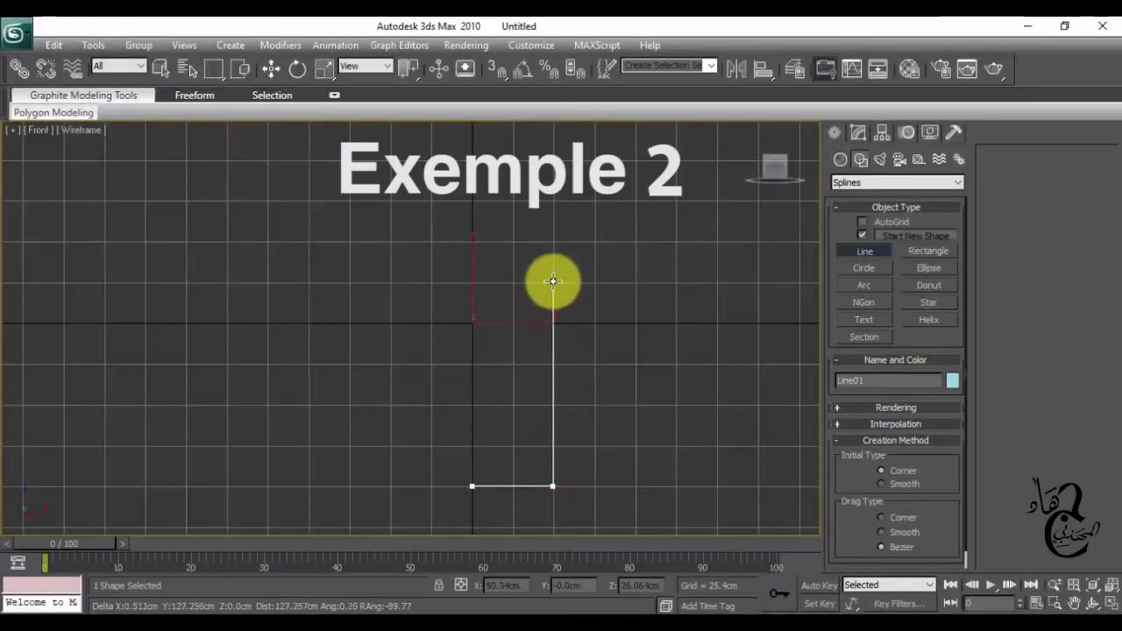
- Finish the bottle profile line and lathe it into a bottle shape
{"action": "left_click", "coordinate": [552, 281]}
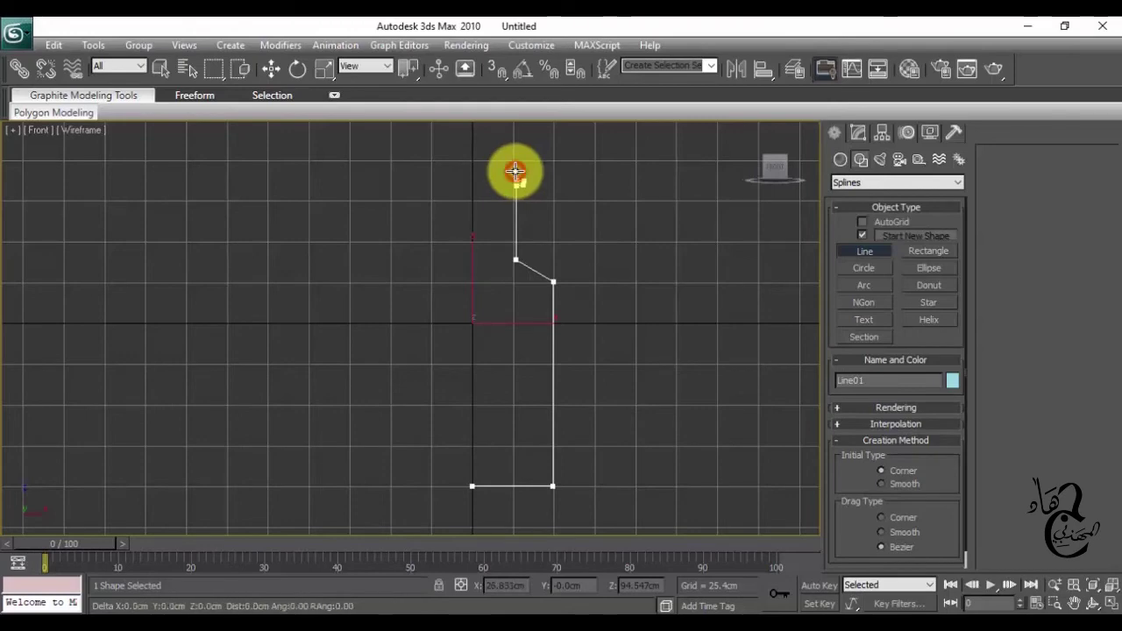
{"action": "left_click", "coordinate": [622, 445]}
{"action": "key", "text": "alt+w"}
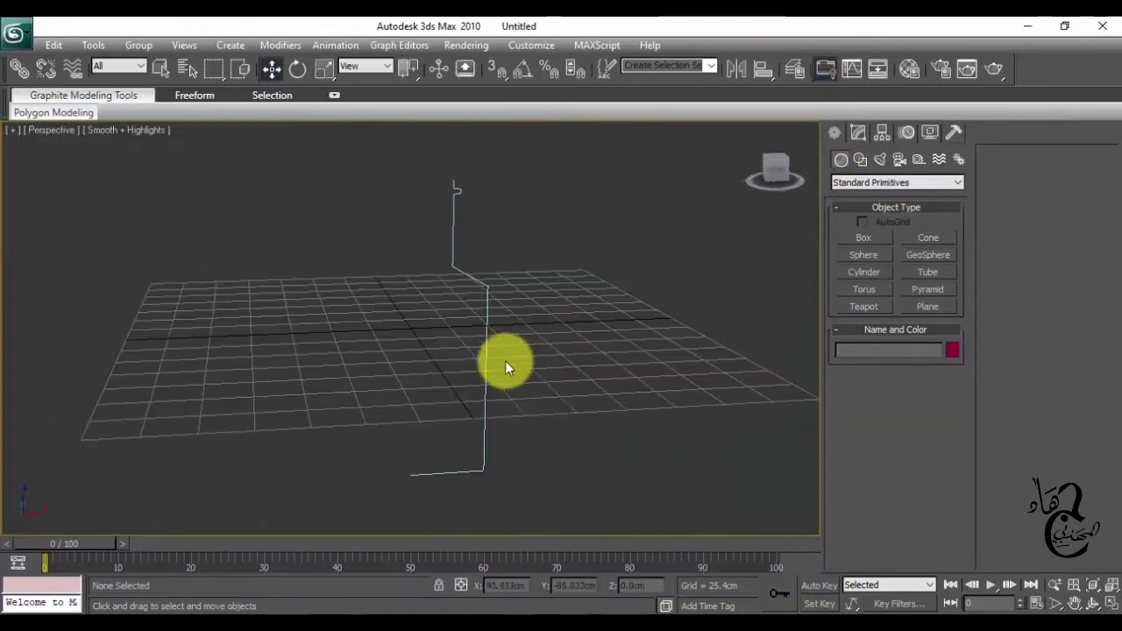
{"action": "left_click", "coordinate": [858, 133]}
{"action": "key", "text": "ctrl+a"}
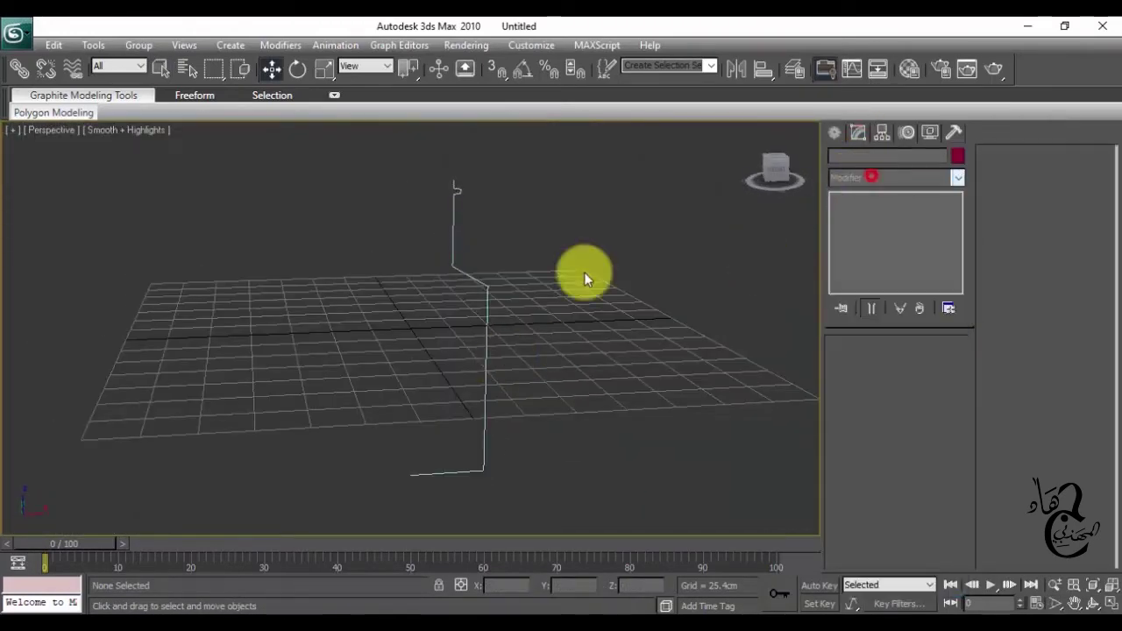
{"action": "left_click", "coordinate": [866, 177]}
{"action": "key", "text": "l"}
{"action": "left_click", "coordinate": [857, 550]}
- Orbit around the lathed bottle to inspect it, including from above
{"action": "middle_click_drag", "start_coordinate": [503, 446], "coordinate": [499, 315], "text": "alt"}
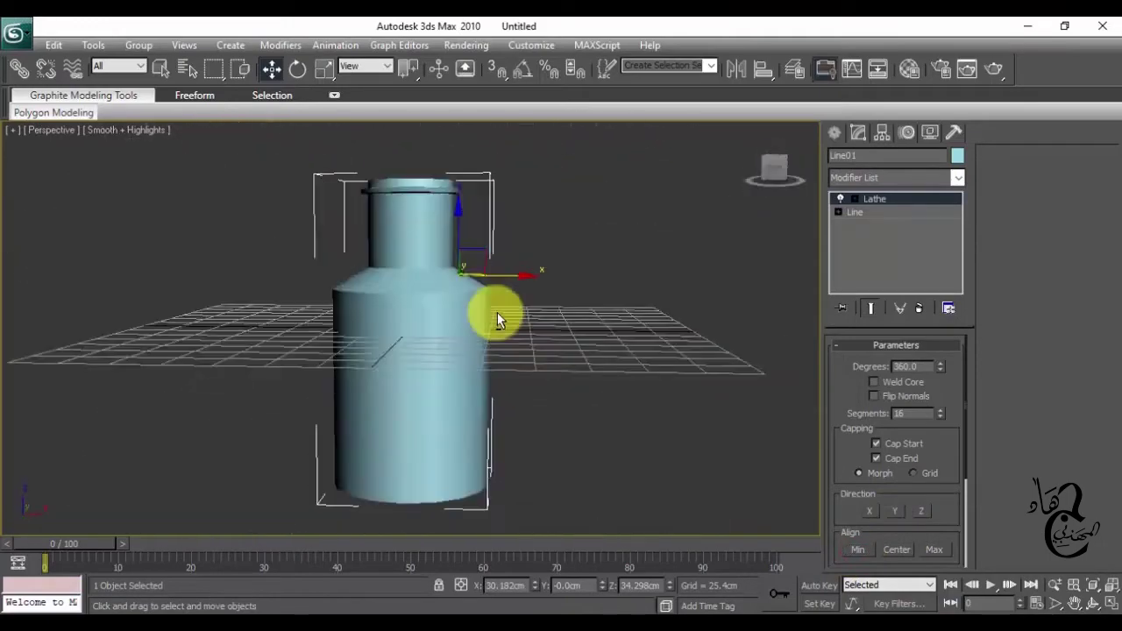
{"action": "left_click", "coordinate": [839, 214]}
{"action": "left_click", "coordinate": [874, 199]}
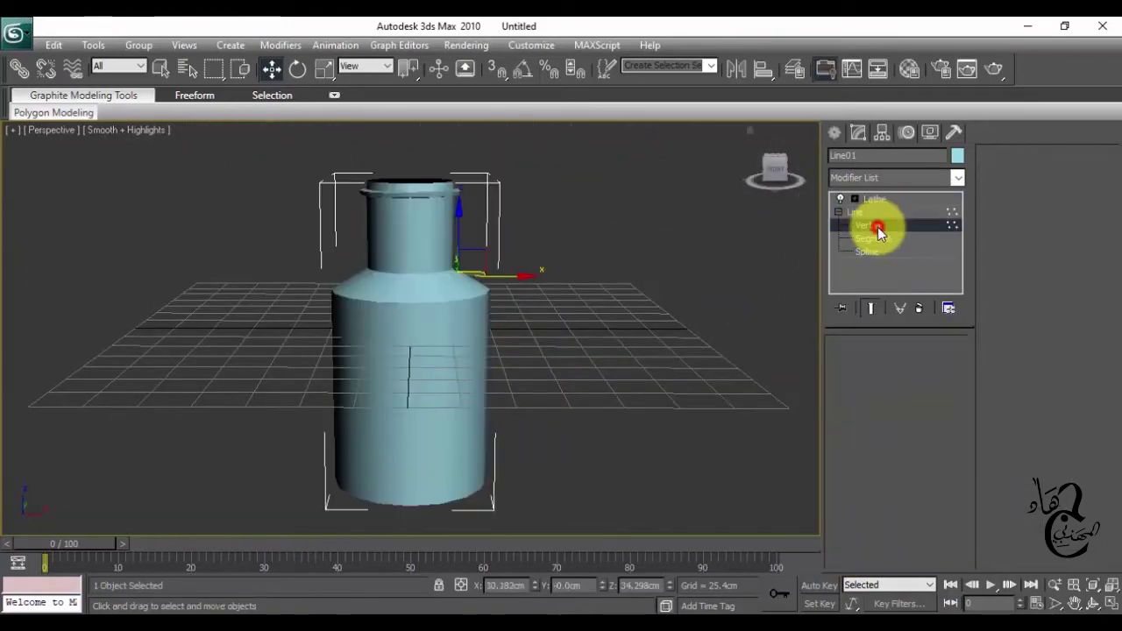
{"action": "scroll", "coordinate": [938, 394], "scroll_direction": "down", "scroll_amount": 5}
{"action": "scroll", "coordinate": [909, 509], "scroll_direction": "up", "scroll_amount": 5}
{"action": "key", "text": "r"}
{"action": "scroll", "coordinate": [430, 330], "scroll_direction": "down", "scroll_amount": 2}
{"action": "middle_click_drag", "start_coordinate": [430, 330], "coordinate": [506, 433], "text": "alt"}
{"action": "scroll", "coordinate": [453, 433], "scroll_direction": "up", "scroll_amount": 5}
{"action": "scroll", "coordinate": [550, 290], "scroll_direction": "up", "scroll_amount": 3}
- Box-select the vertices at the top of the bottle's profile line
{"action": "left_click", "coordinate": [854, 212]}
{"action": "scroll", "coordinate": [601, 346], "scroll_direction": "down", "scroll_amount": 5}
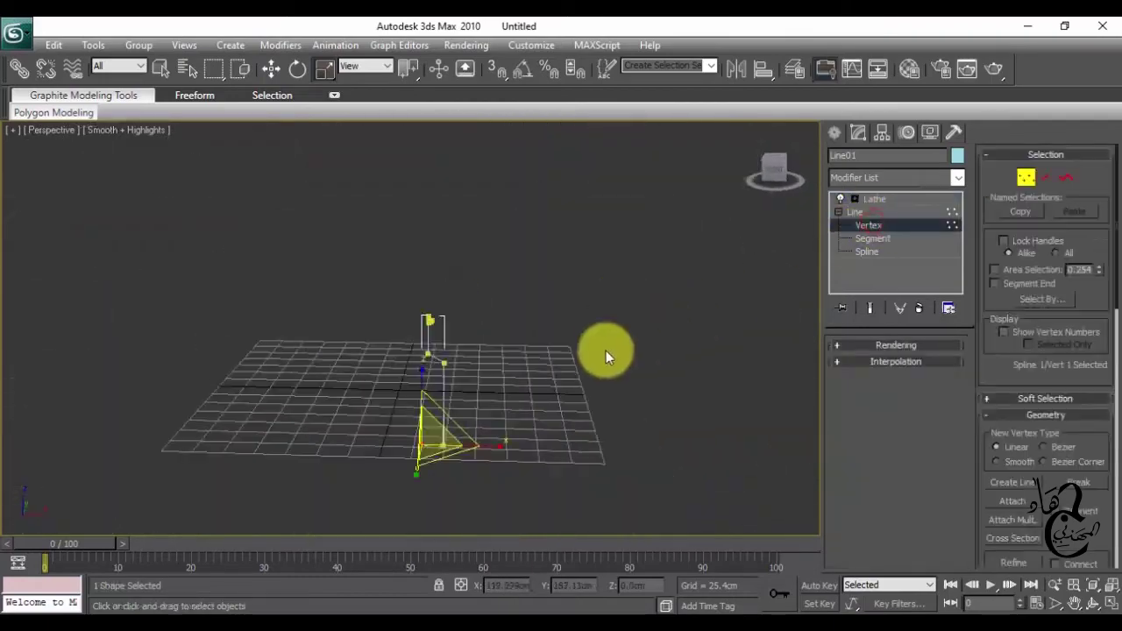
{"action": "key", "text": "3"}
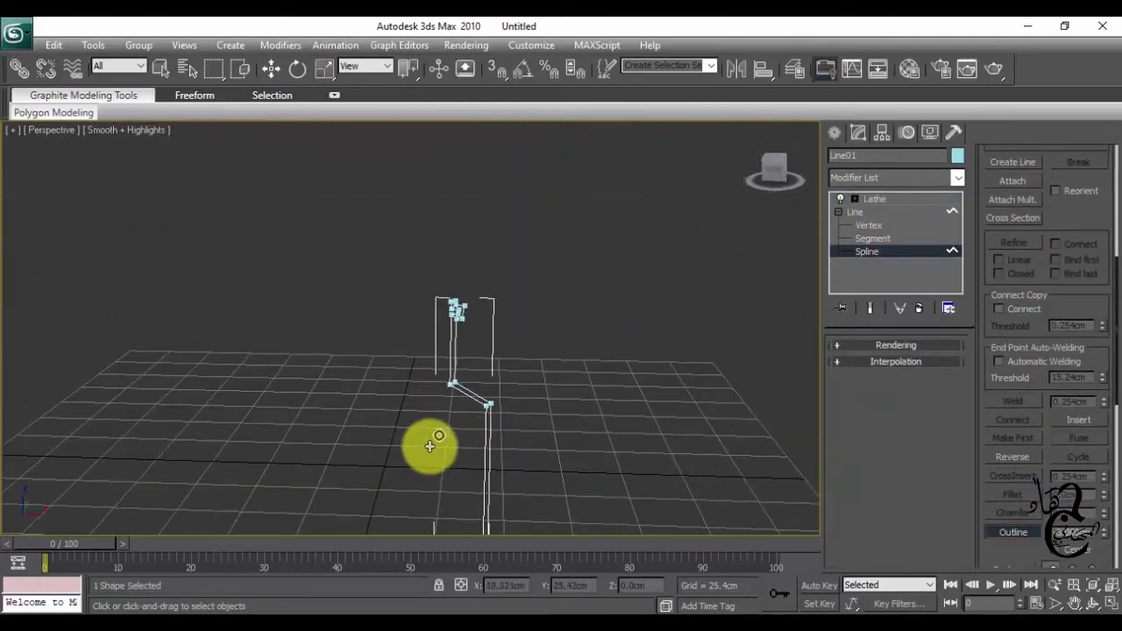
{"action": "scroll", "coordinate": [429, 446], "scroll_direction": "up", "scroll_amount": 5}
{"action": "key", "text": "1"}
{"action": "left_click_drag", "start_coordinate": [389, 262], "coordinate": [536, 292]}
{"action": "scroll", "coordinate": [529, 326], "scroll_direction": "down", "scroll_amount": 3}
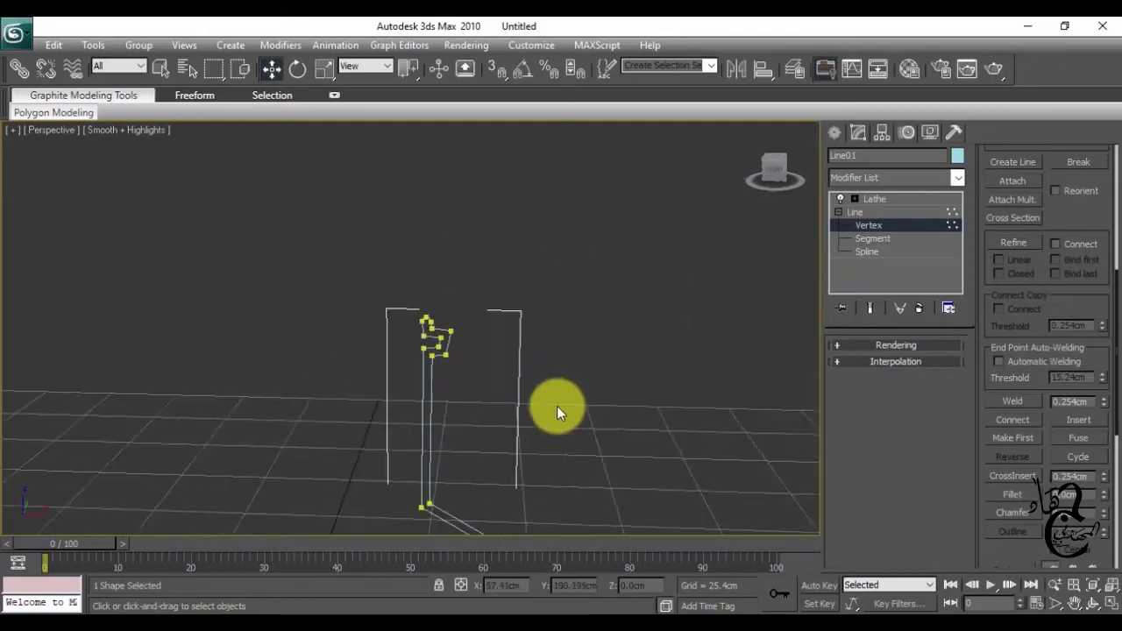
{"action": "left_click", "coordinate": [874, 198]}
{"action": "scroll", "coordinate": [441, 205], "scroll_direction": "up", "scroll_amount": 4}
- Select the neck vertices to reshape the neck, then add TurboSmooth to round the bottle
{"action": "key", "text": "w"}
{"action": "scroll", "coordinate": [466, 388], "scroll_direction": "down", "scroll_amount": 3}
{"action": "scroll", "coordinate": [505, 389], "scroll_direction": "up", "scroll_amount": 3}
{"action": "key", "text": "1"}
{"action": "scroll", "coordinate": [458, 268], "scroll_direction": "down", "scroll_amount": 3}
{"action": "left_click_drag", "start_coordinate": [449, 309], "coordinate": [598, 373]}
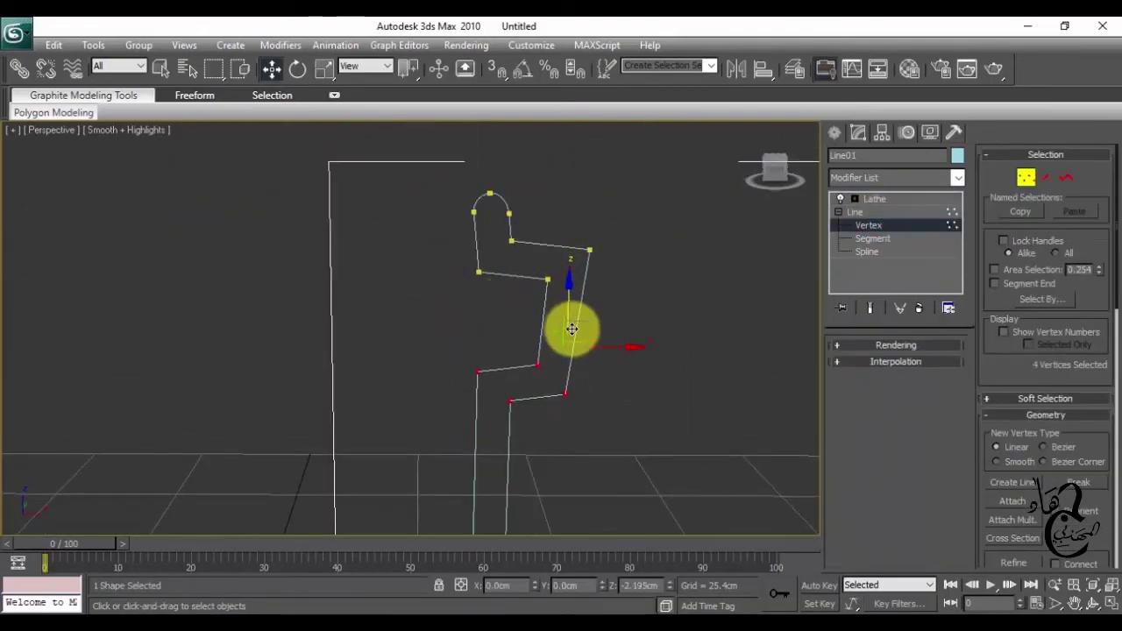
{"action": "scroll", "coordinate": [447, 304], "scroll_direction": "down", "scroll_amount": 4}
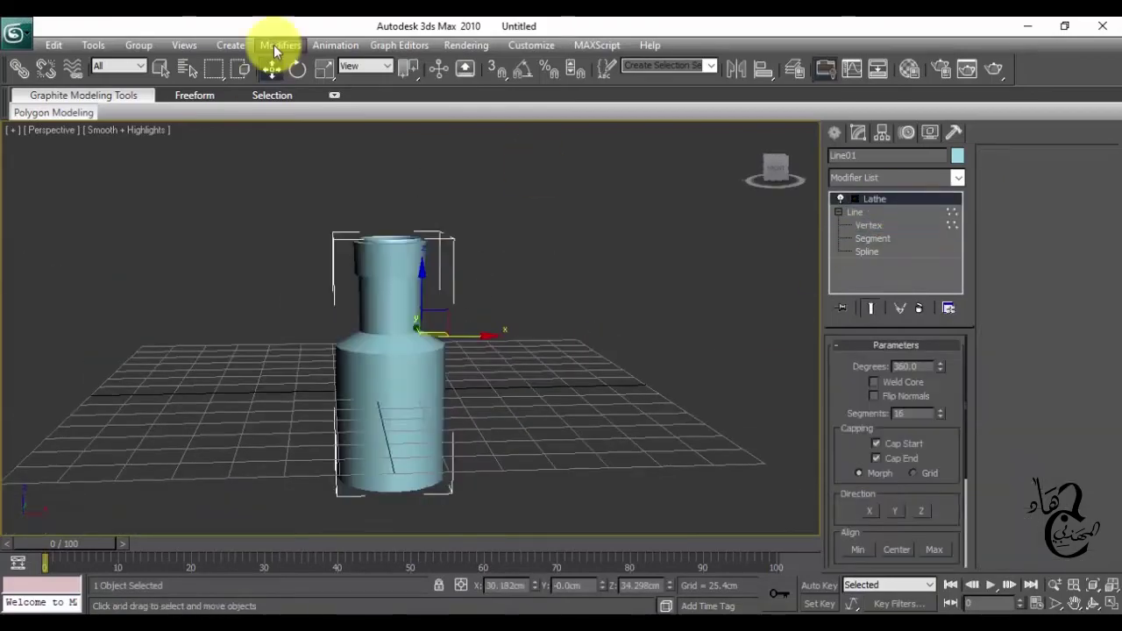
{"action": "left_click", "coordinate": [274, 47]}
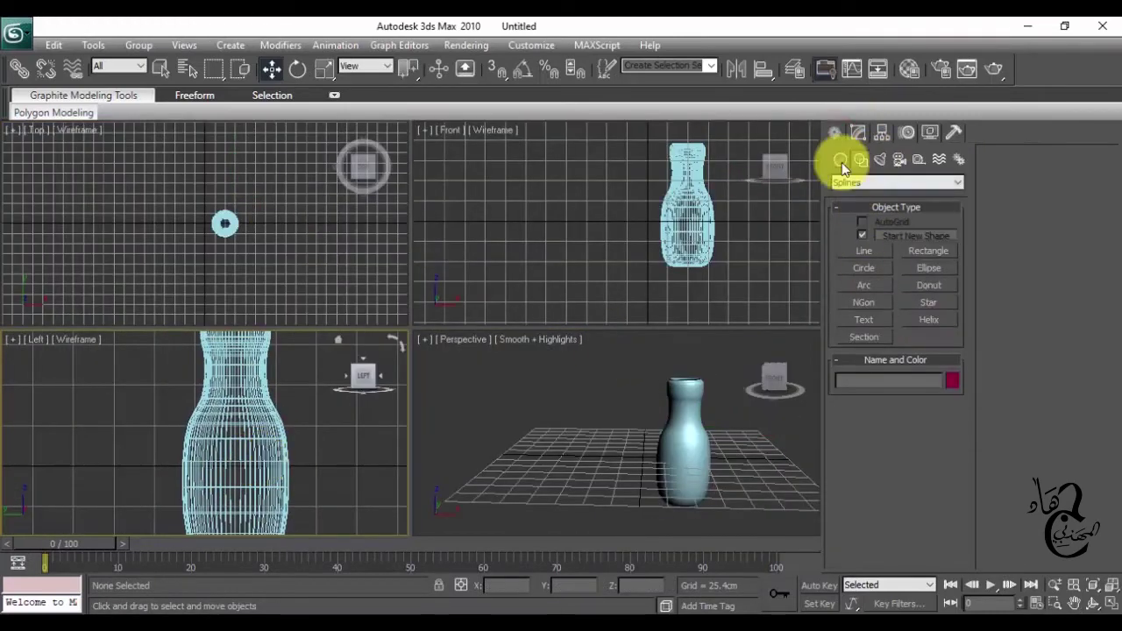
- Draw a plane across the bottle in the Left view and conform it onto the bottle
{"action": "left_click_drag", "start_coordinate": [165, 358], "coordinate": [331, 507]}
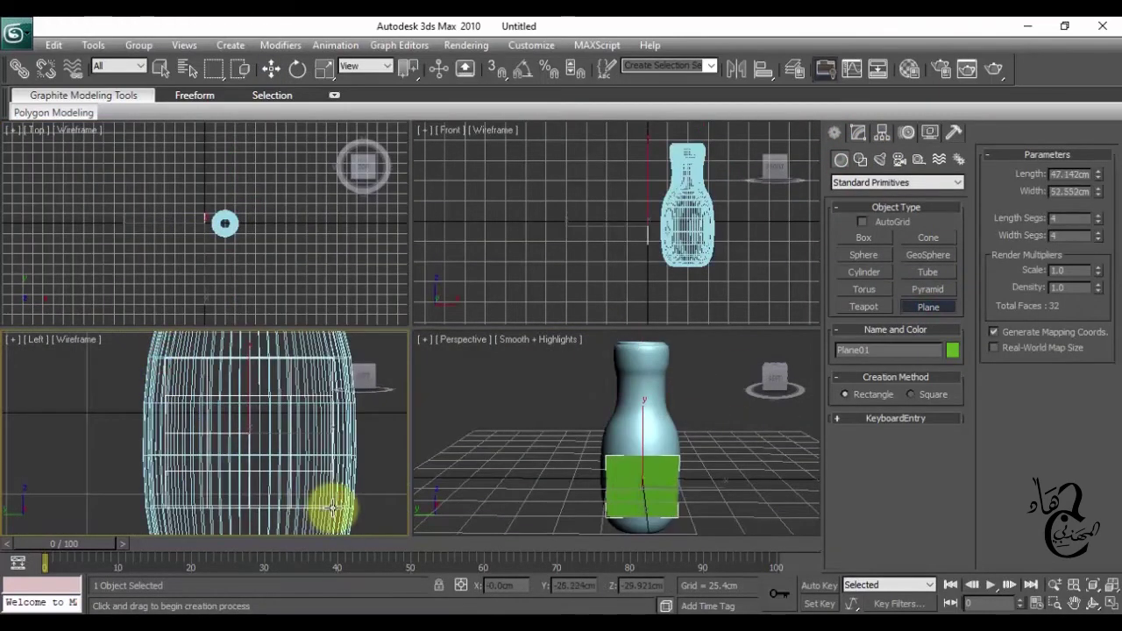
{"action": "left_click", "coordinate": [897, 182]}
{"action": "left_click", "coordinate": [889, 215]}
{"action": "key", "text": "w"}
{"action": "middle_click_drag", "start_coordinate": [605, 443], "coordinate": [625, 465], "text": "alt"}
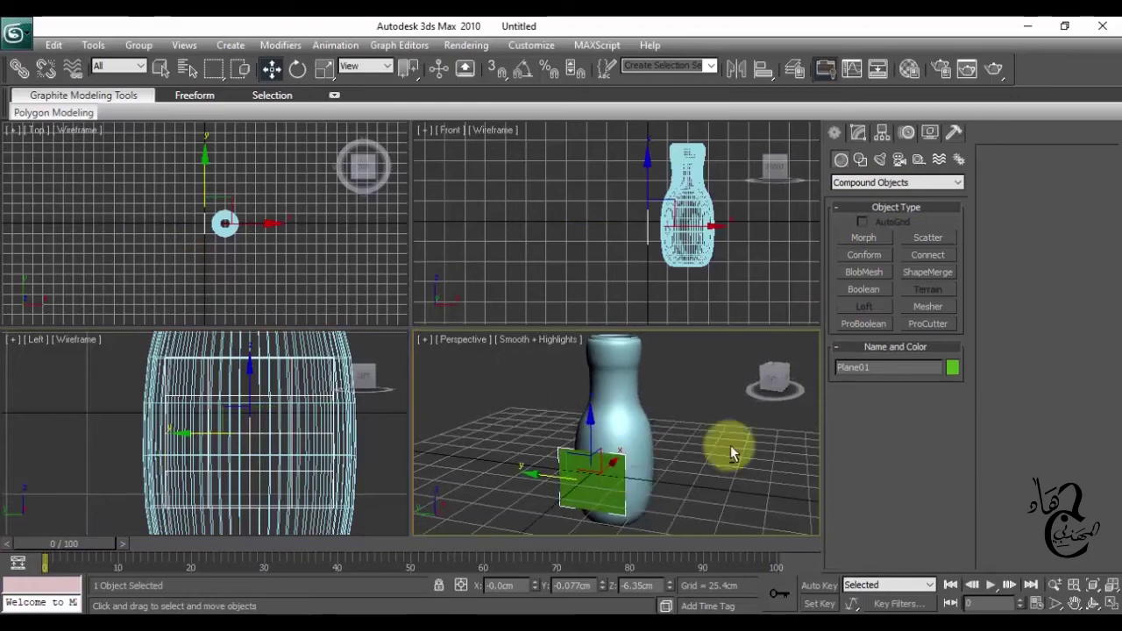
{"action": "left_click", "coordinate": [863, 254]}
{"action": "left_click", "coordinate": [874, 383]}
{"action": "left_click", "coordinate": [670, 431]}
{"action": "scroll", "coordinate": [675, 313], "scroll_direction": "up", "scroll_amount": 3}
{"action": "scroll", "coordinate": [657, 426], "scroll_direction": "up", "scroll_amount": 2}
- Add an Edit Poly modifier to the conformed plane and select the bottle element
{"action": "left_click", "coordinate": [858, 131]}
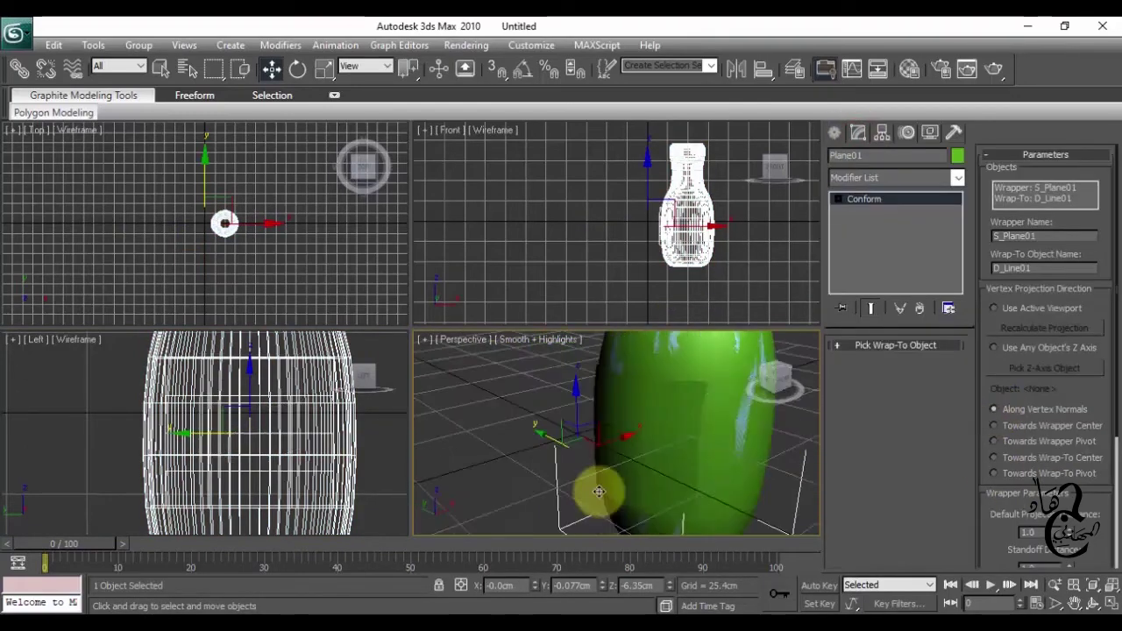
{"action": "left_click", "coordinate": [876, 177]}
{"action": "left_click", "coordinate": [854, 200]}
{"action": "key", "text": "5"}
{"action": "left_click", "coordinate": [641, 347]}
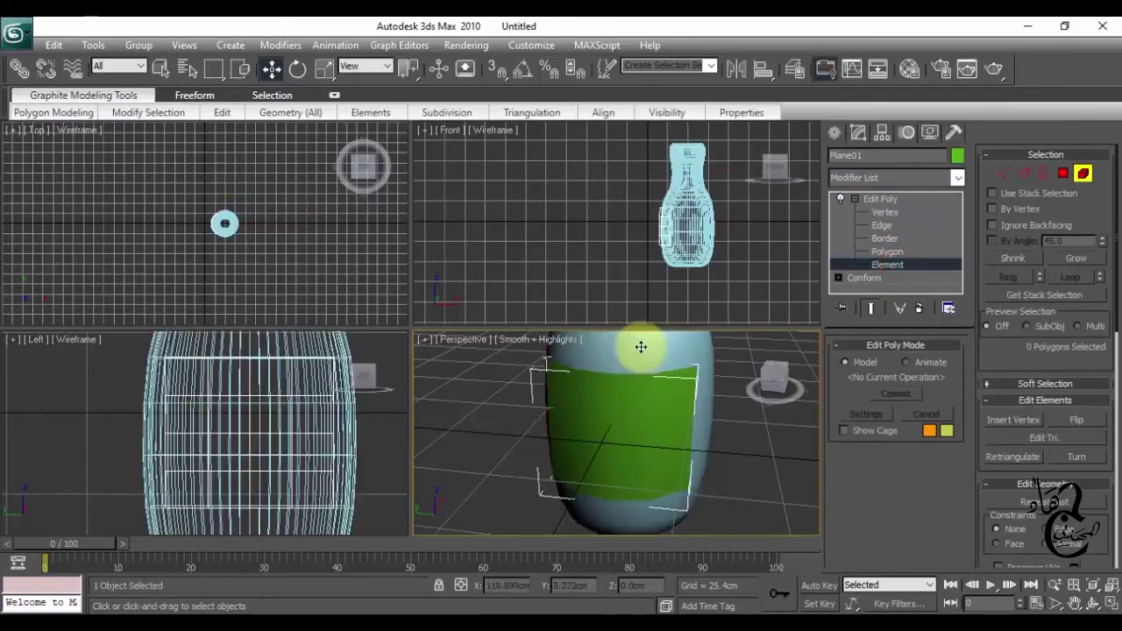
- Apply a bitmap material with the COLOURBOX checker image from the Desktop to the bottle
{"action": "scroll", "coordinate": [655, 438], "scroll_direction": "down", "scroll_amount": 3}
{"action": "key", "text": "alt+w"}
{"action": "scroll", "coordinate": [720, 365], "scroll_direction": "down", "scroll_amount": 2}
{"action": "scroll", "coordinate": [720, 366], "scroll_direction": "up", "scroll_amount": 2}
{"action": "left_click", "coordinate": [909, 68]}
{"action": "left_click", "coordinate": [718, 355]}
{"action": "double_click", "coordinate": [525, 145]}
{"action": "left_click", "coordinate": [234, 82]}
{"action": "left_click", "coordinate": [88, 99]}
{"action": "scroll", "coordinate": [245, 202], "scroll_direction": "down", "scroll_amount": 5}
{"action": "left_click_drag", "start_coordinate": [452, 263], "coordinate": [469, 232]}
{"action": "double_click", "coordinate": [263, 199]}
{"action": "left_click_drag", "start_coordinate": [714, 184], "coordinate": [612, 398]}
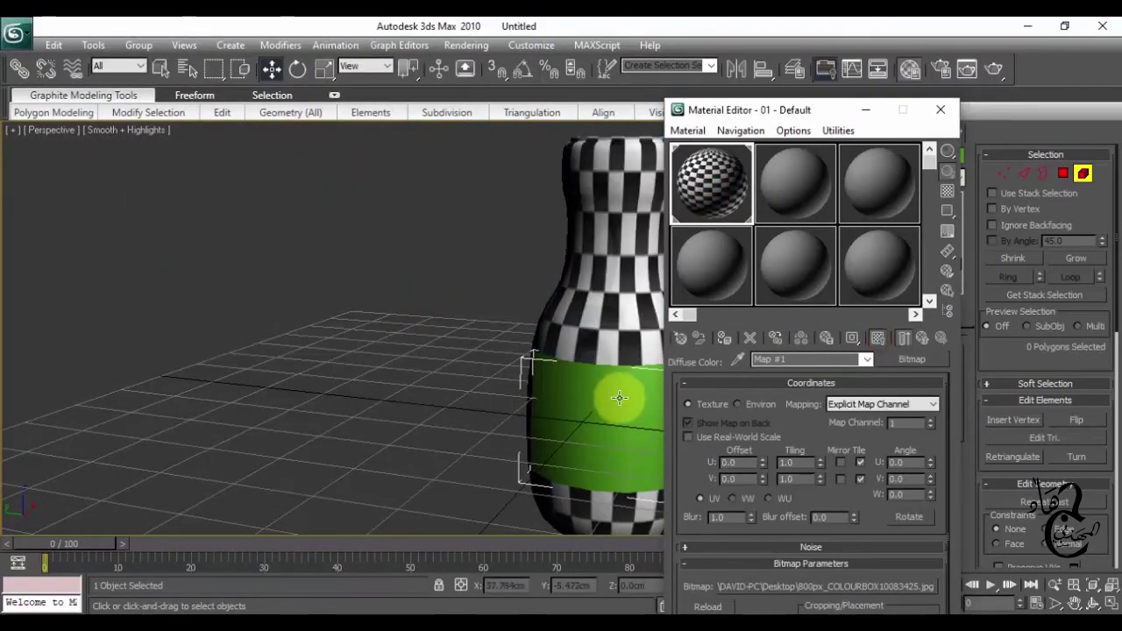
- Assign a qsd.jpg bitmap material to the label band and show it in the viewport
{"action": "left_click", "coordinate": [611, 398]}
{"action": "left_click", "coordinate": [795, 182]}
{"action": "left_click", "coordinate": [789, 488]}
{"action": "double_click", "coordinate": [526, 140]}
{"action": "left_click", "coordinate": [292, 165]}
{"action": "left_click", "coordinate": [430, 301]}
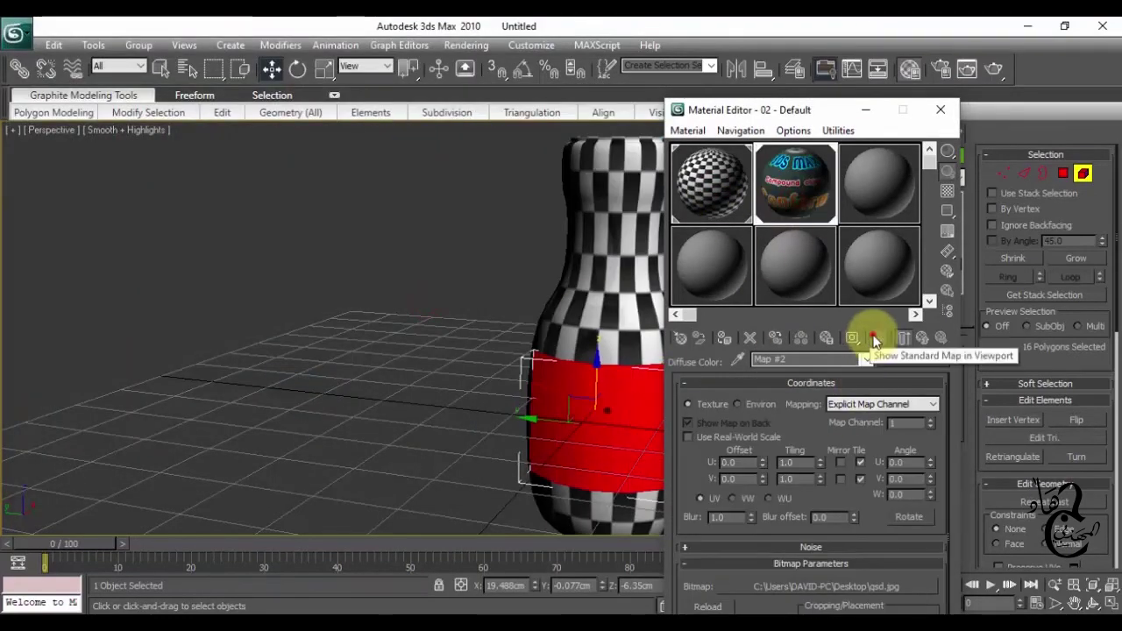
{"action": "left_click", "coordinate": [873, 340]}
{"action": "left_click", "coordinate": [941, 109]}
{"action": "left_click", "coordinate": [1082, 174]}
{"action": "left_click", "coordinate": [894, 177]}
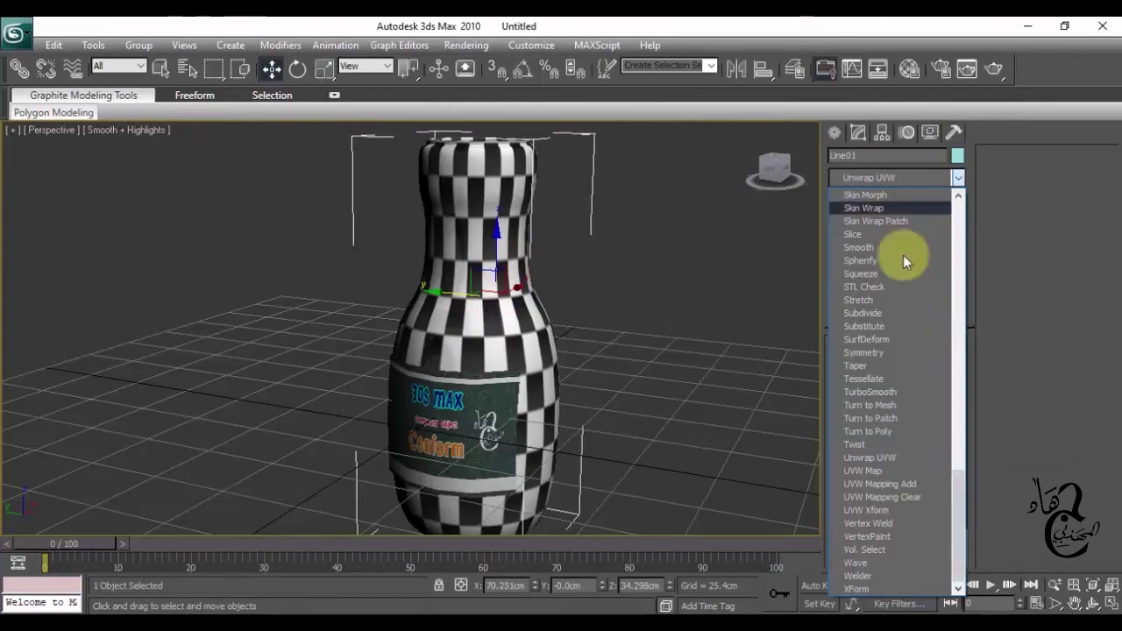
- Add a Box UVW Mapping modifier to the bottle and shrink its length and width
{"action": "left_click", "coordinate": [889, 471]}
{"action": "left_click", "coordinate": [864, 406]}
{"action": "left_click", "coordinate": [864, 436]}
{"action": "left_click", "coordinate": [864, 376]}
{"action": "left_click", "coordinate": [864, 437]}
{"action": "scroll", "coordinate": [894, 456], "scroll_direction": "down", "scroll_amount": 1}
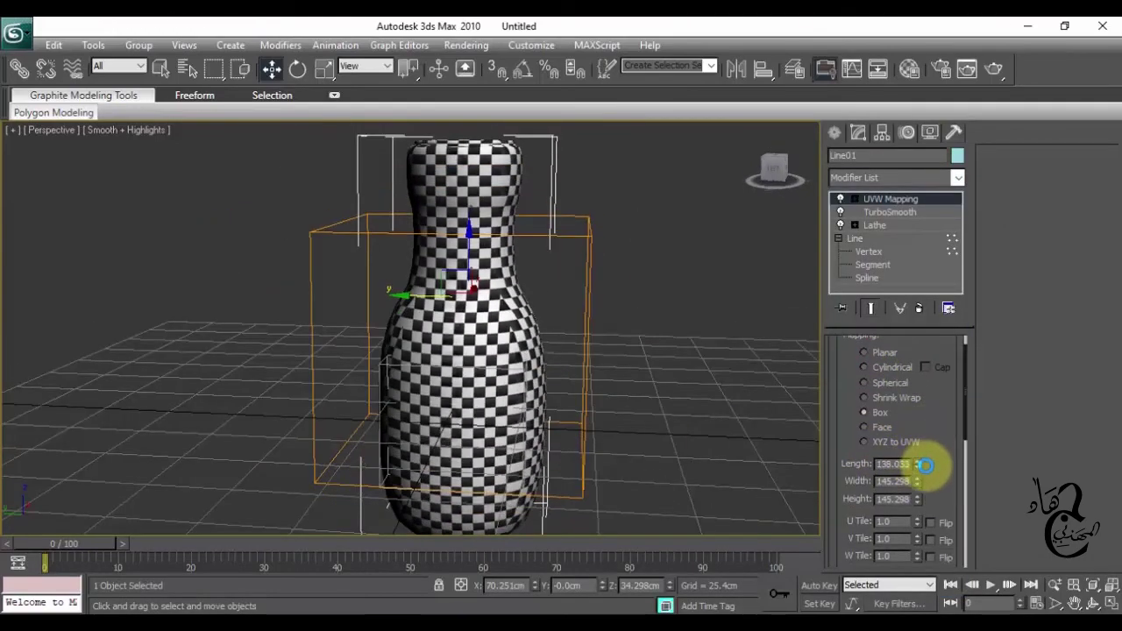
{"action": "left_click", "coordinate": [915, 507]}
{"action": "left_click_drag", "start_coordinate": [915, 507], "coordinate": [927, 413]}
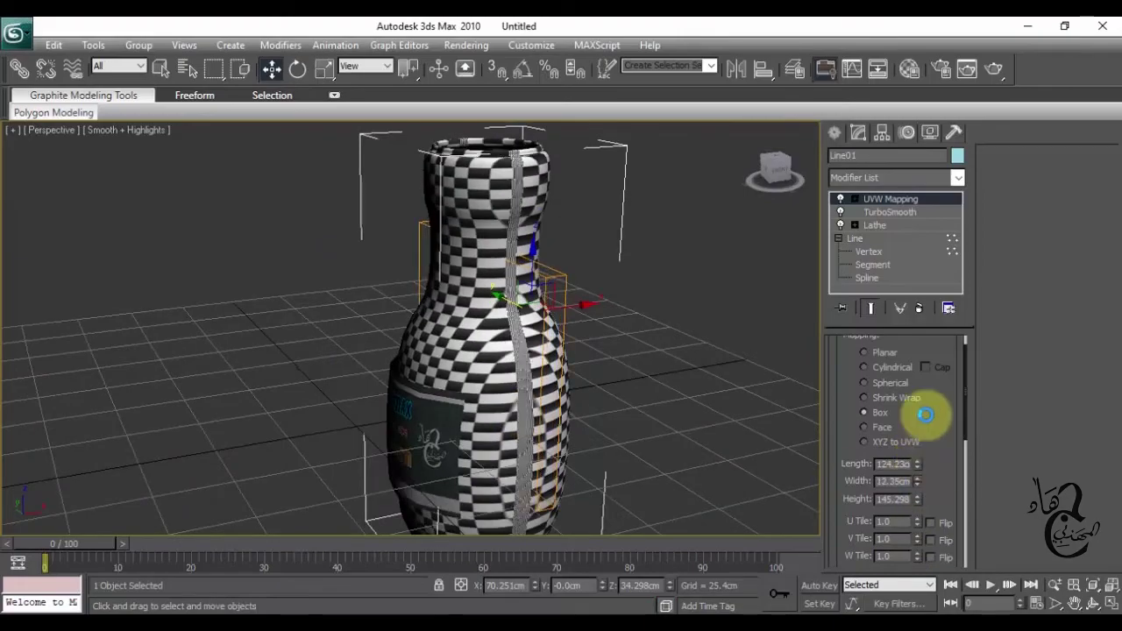
{"action": "middle_click_drag", "start_coordinate": [561, 350], "coordinate": [539, 377], "text": "alt"}
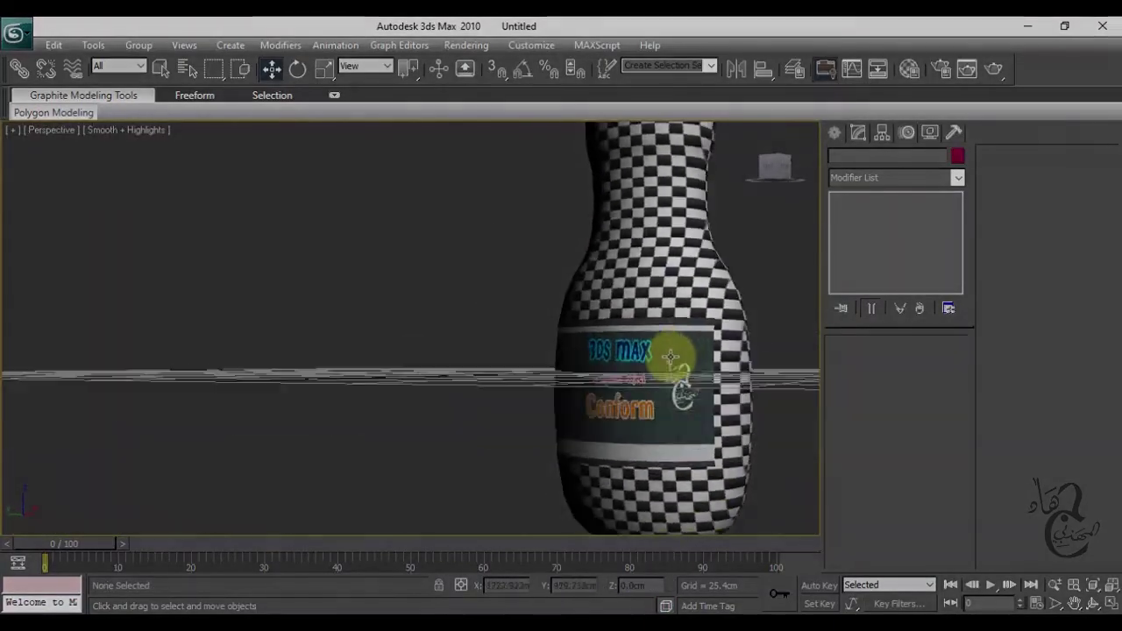